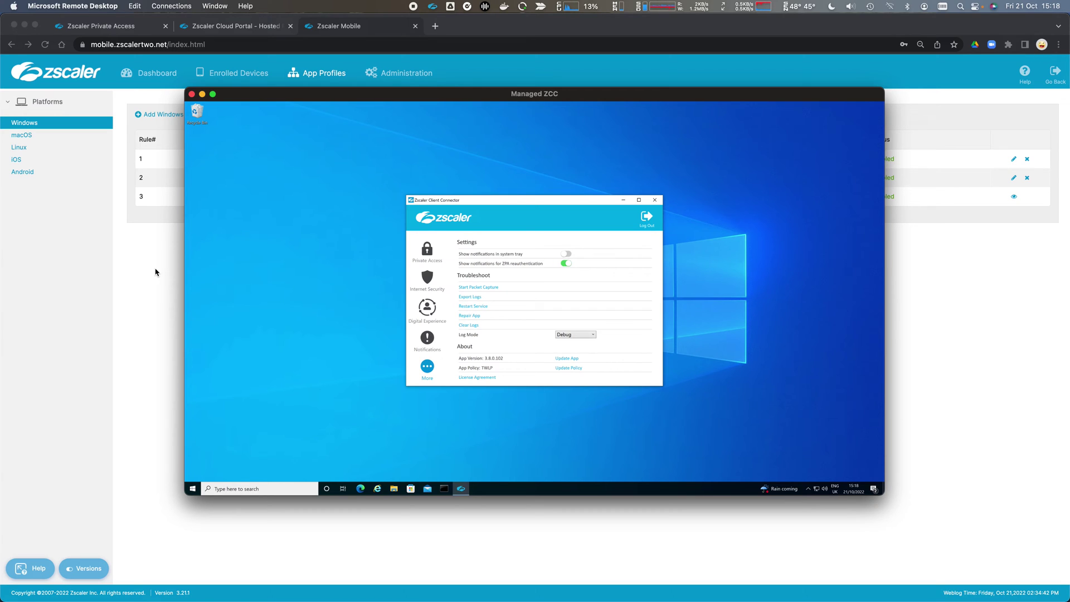
Delete the TWLP Windows app profile, leaving only Welshgeek Windows and Default.
{"action": "left_click", "coordinate": [162, 274]}
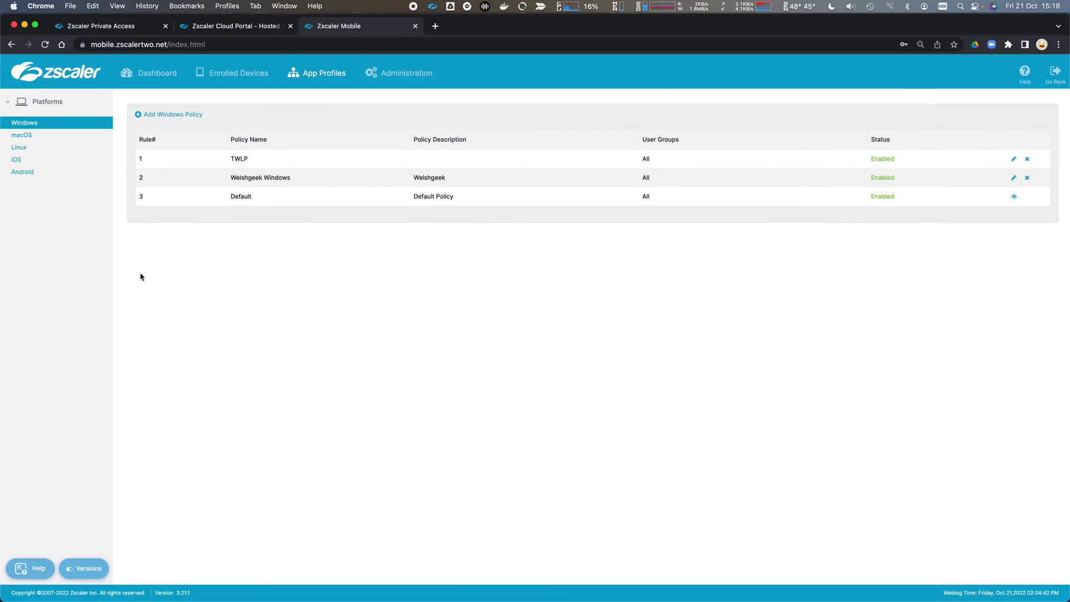
{"action": "left_click", "coordinate": [1027, 159]}
{"action": "left_click", "coordinate": [449, 184]}
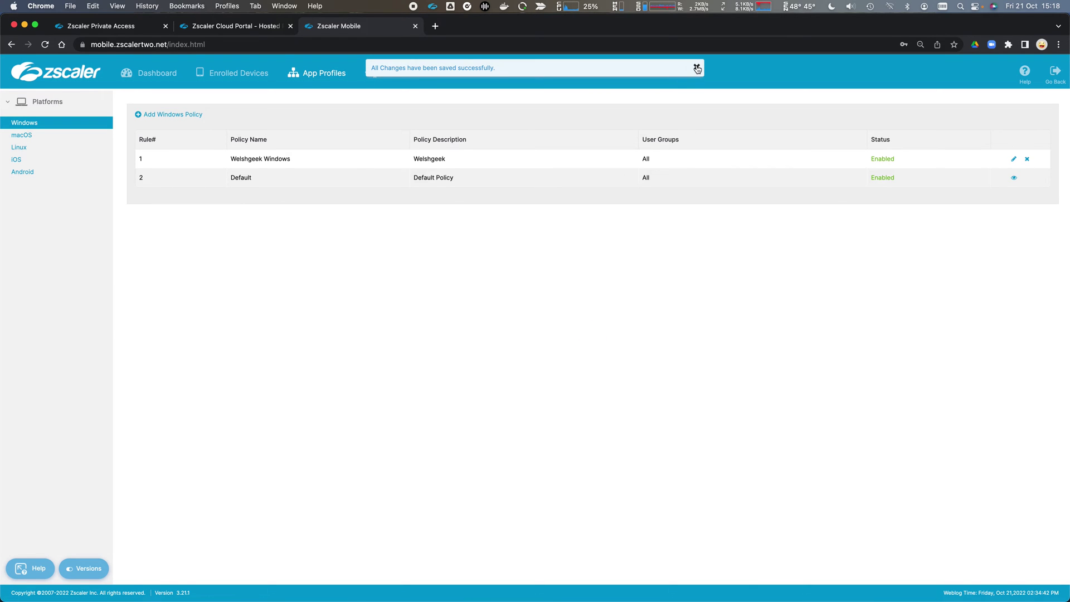
{"action": "left_click", "coordinate": [696, 66]}
{"action": "key", "text": "super+Tab"}
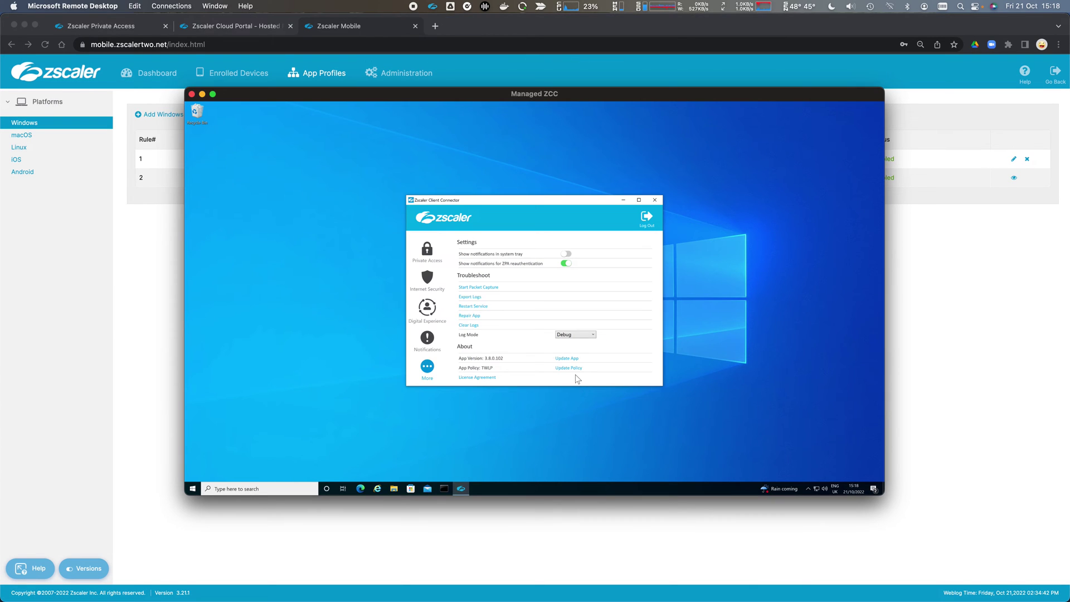
Update the policy and check the Private Access, Internet Security and Digital Experience statuses, then close Client Connector.
{"action": "left_click", "coordinate": [570, 368]}
{"action": "left_click", "coordinate": [427, 254]}
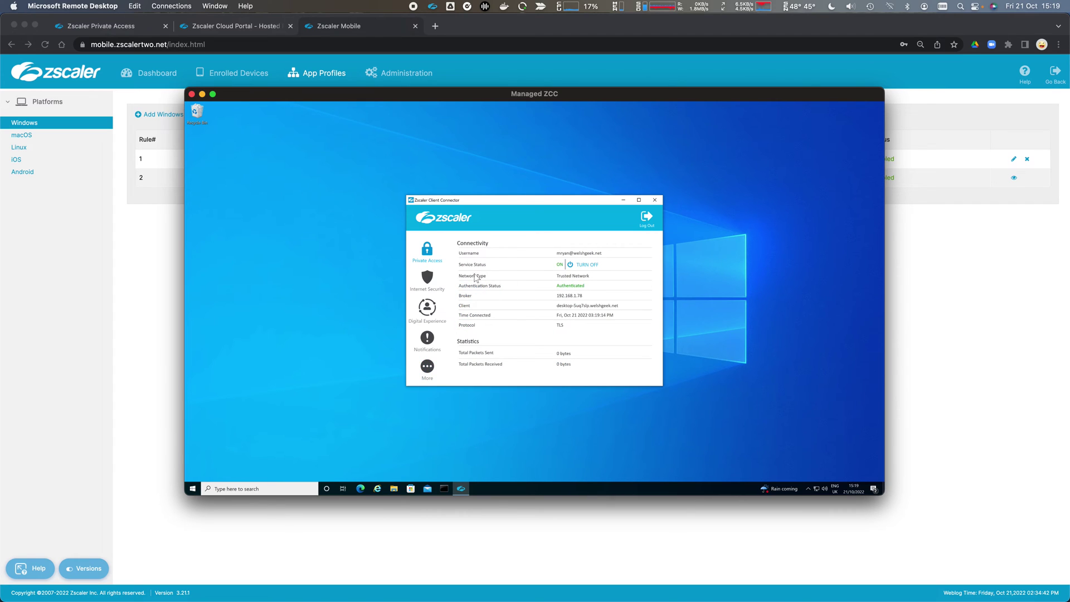
{"action": "left_click", "coordinate": [431, 278]}
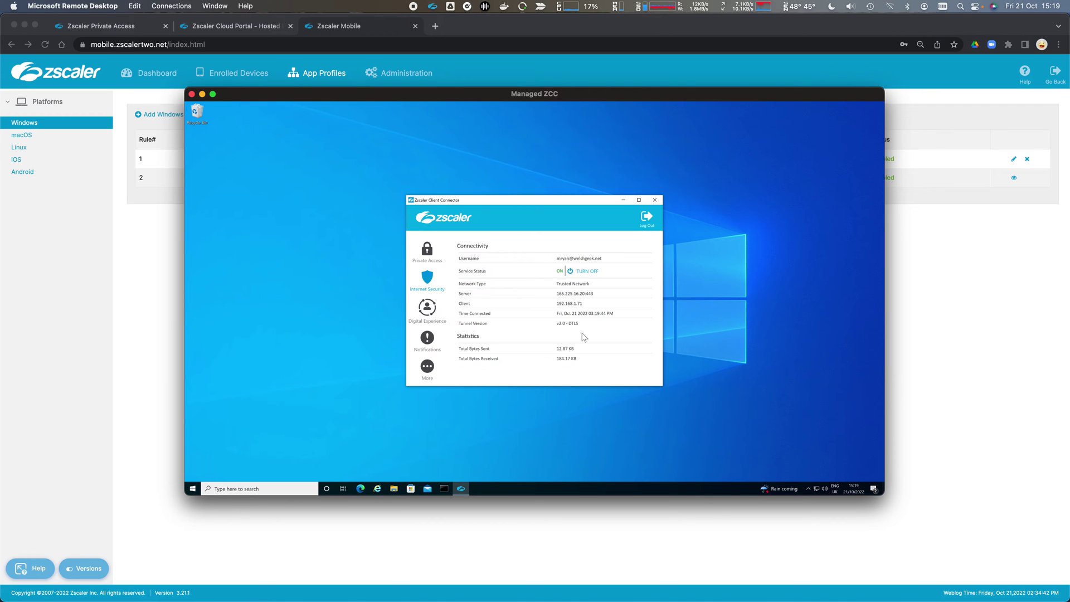
{"action": "left_click", "coordinate": [429, 309]}
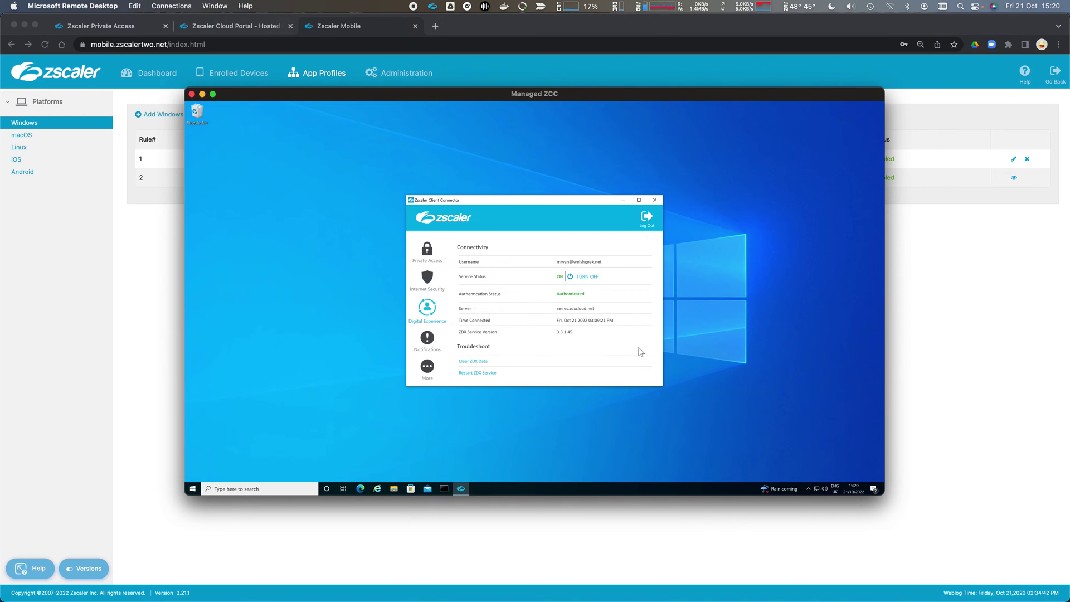
{"action": "left_click", "coordinate": [655, 201]}
Confirm Internet Explorer's LAN settings use no proxy or configuration script, cancelling without changes.
{"action": "left_click", "coordinate": [378, 488]}
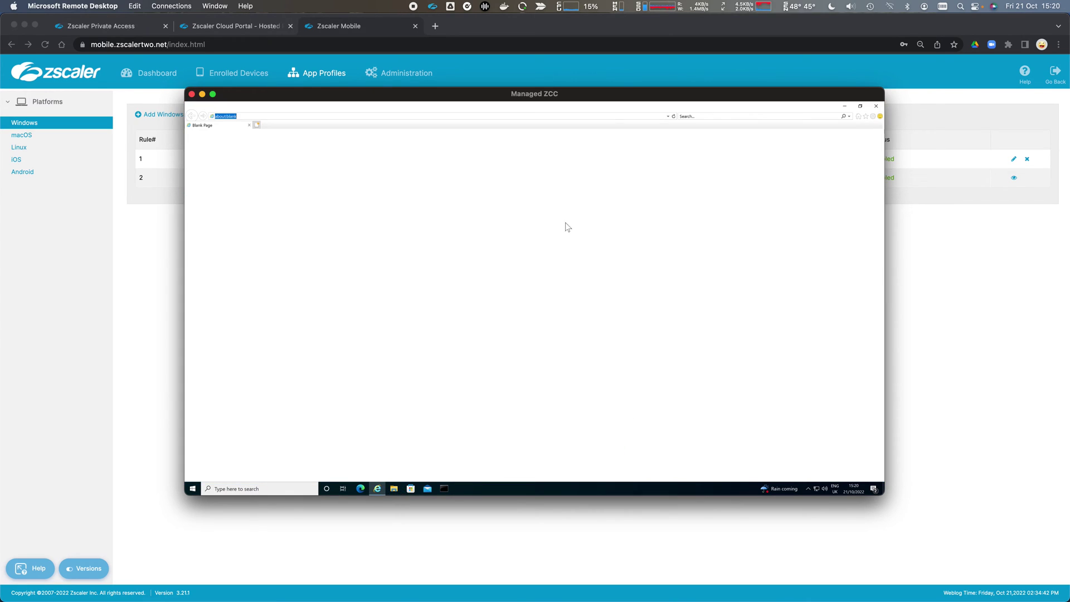
{"action": "left_click", "coordinate": [872, 116]}
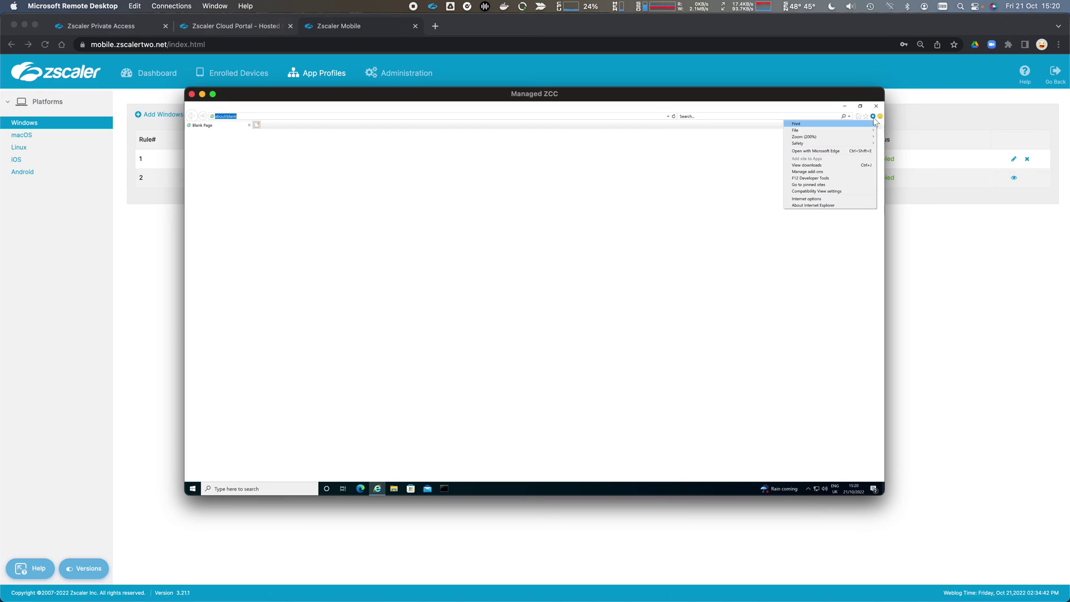
{"action": "left_click", "coordinate": [830, 198]}
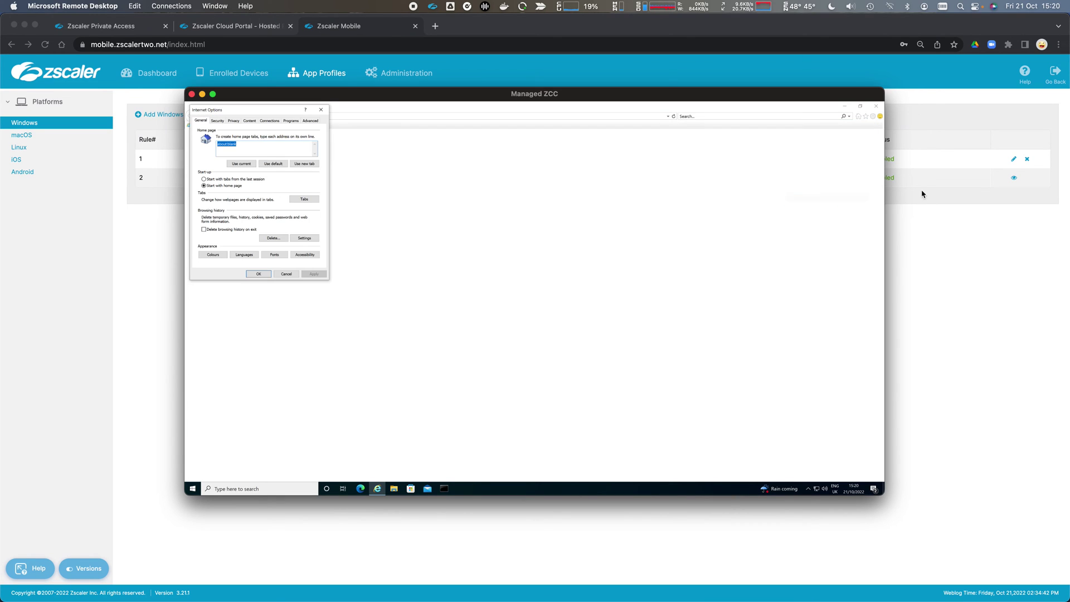
{"action": "left_click", "coordinate": [269, 120]}
{"action": "left_click", "coordinate": [303, 237]}
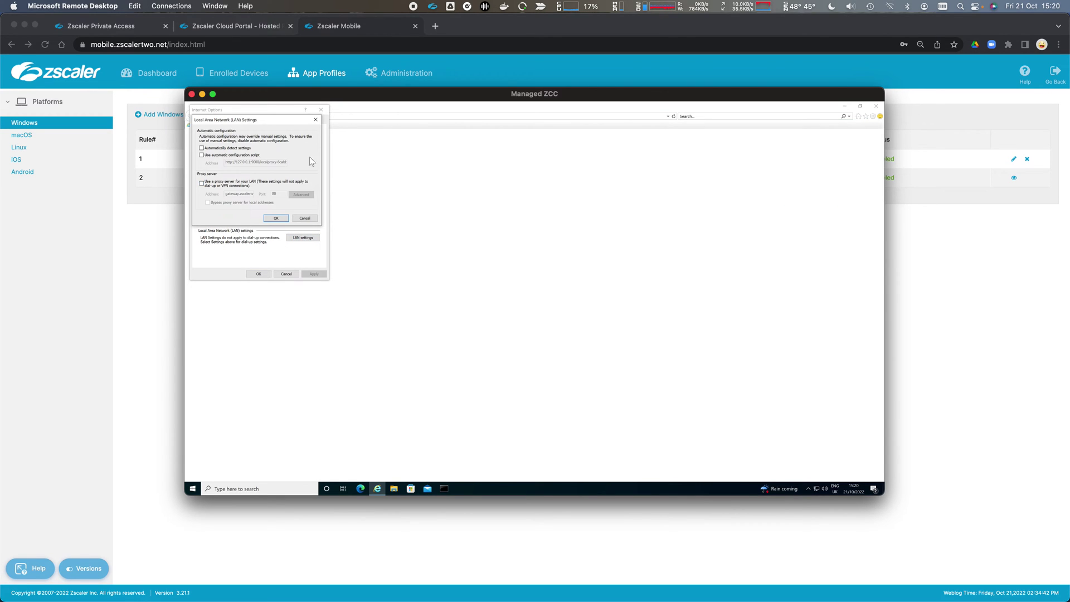
{"action": "left_click", "coordinate": [311, 218]}
{"action": "left_click", "coordinate": [287, 276]}
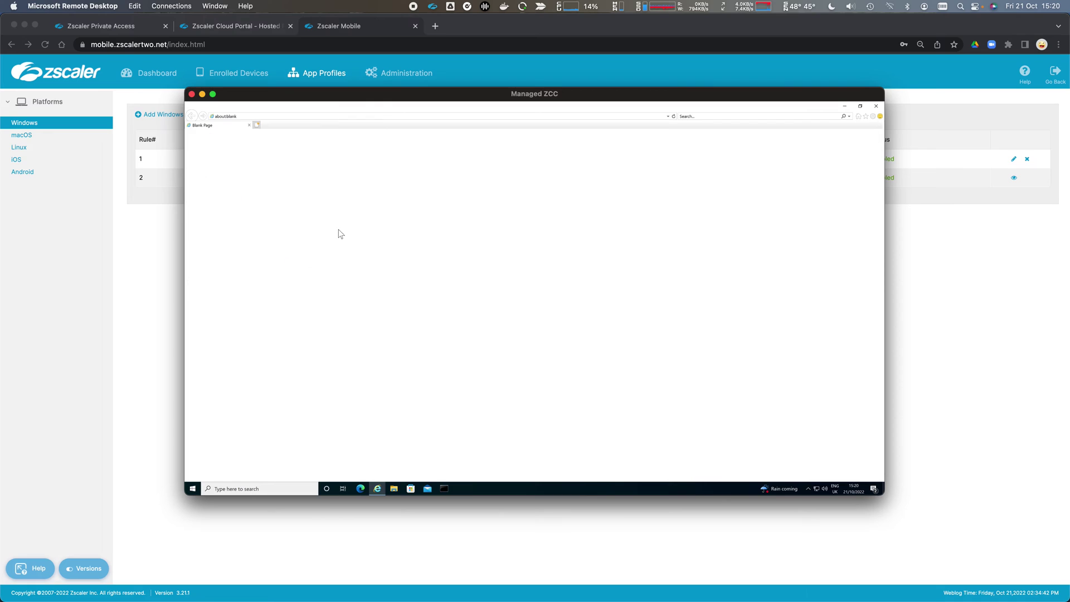
Load ip.zscaler.com in Internet Explorer.
{"action": "left_click", "coordinate": [392, 118]}
{"action": "type", "text": "ip.zscaler.com/"}
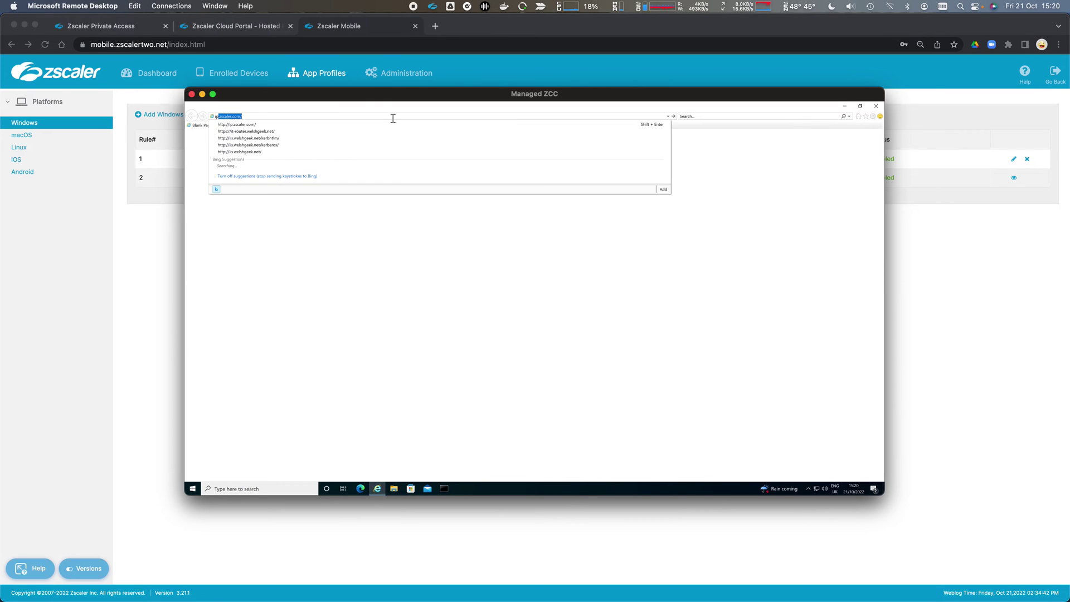
{"action": "key", "text": "Return"}
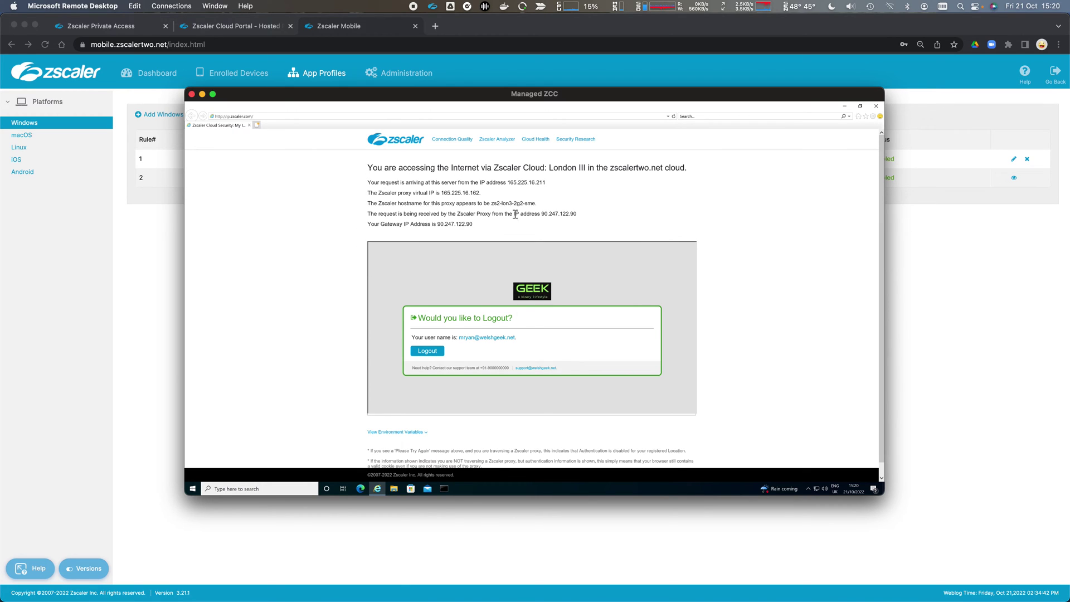
Highlight proxy IP 165.225.16.162, source IP 90.247.122.90 and the London III proxy hostname.
{"action": "left_click_drag", "start_coordinate": [443, 193], "coordinate": [494, 195]}
{"action": "left_click_drag", "start_coordinate": [541, 214], "coordinate": [585, 216]}
{"action": "left_click_drag", "start_coordinate": [490, 203], "coordinate": [541, 203]}
{"action": "left_click", "coordinate": [298, 116]}
{"action": "type", "text": "http"}
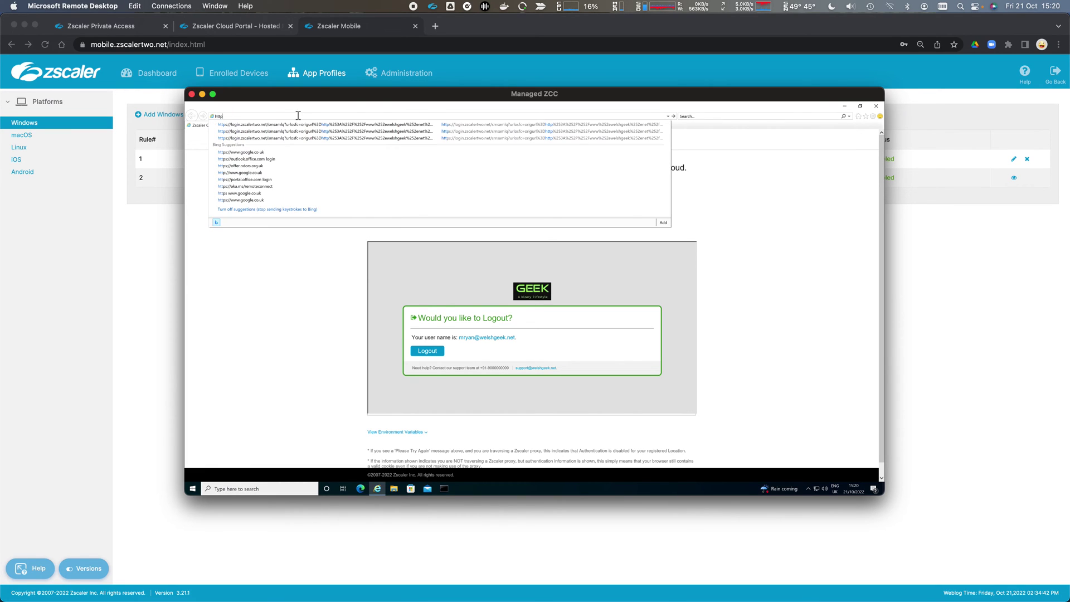
{"action": "type", "text": "s://dc3.welshgeek.net/"}
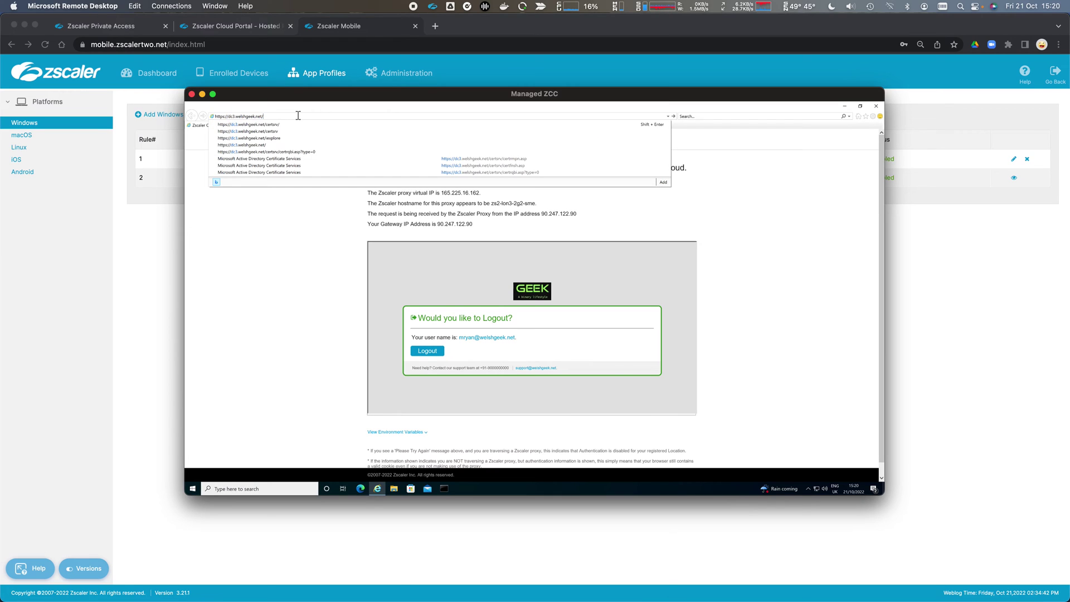
{"action": "key", "text": "Down"}
{"action": "key", "text": "Return"}
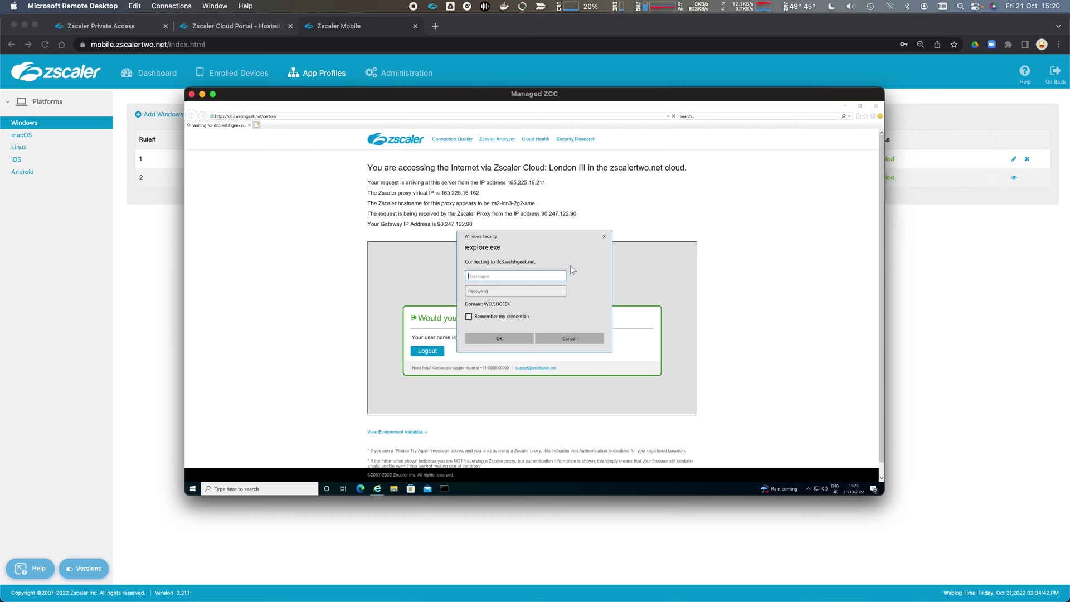
{"action": "left_click", "coordinate": [506, 339]}
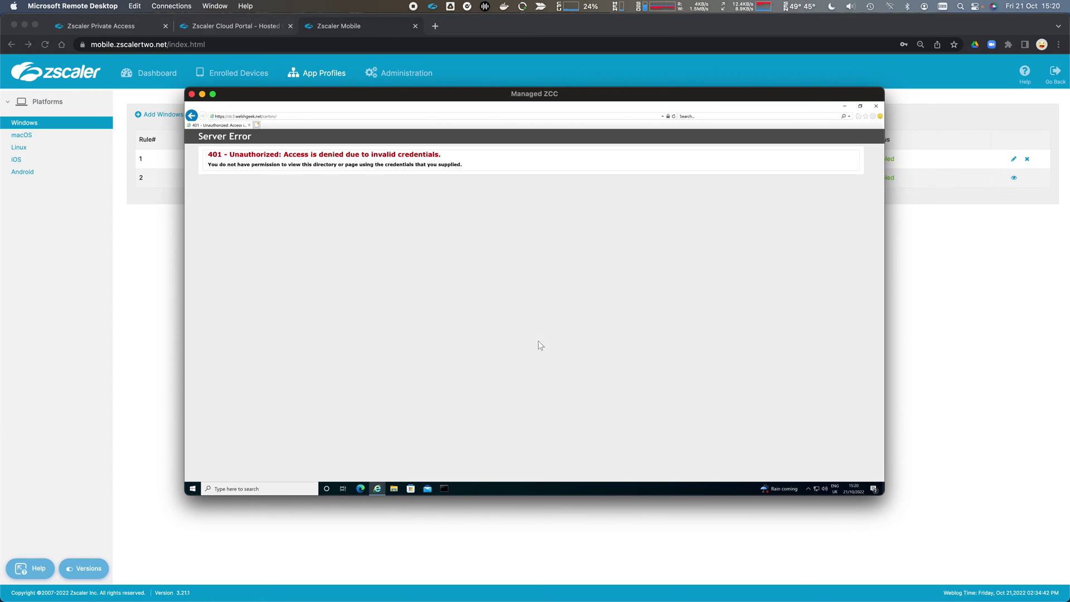
Check the 401 page's properties, which show a TLS 1.2 connection.
{"action": "right_click", "coordinate": [306, 229]}
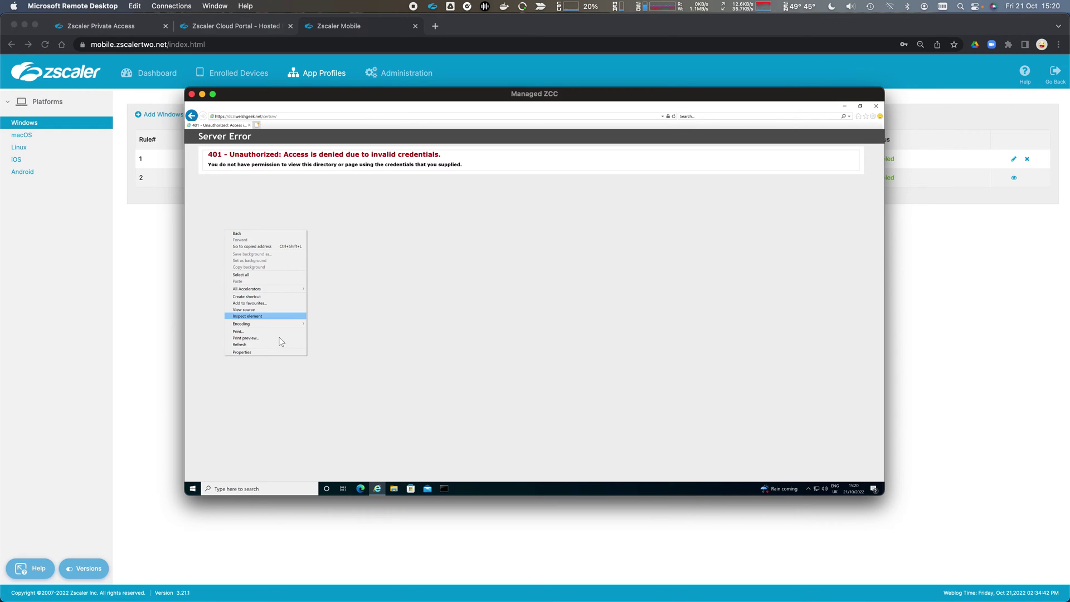
{"action": "left_click", "coordinate": [275, 352]}
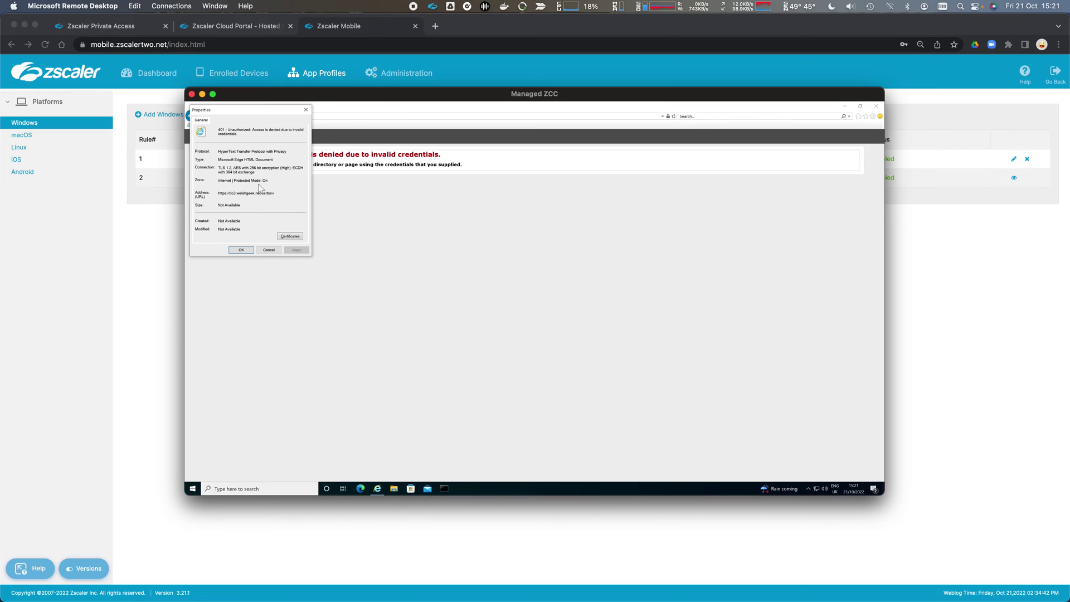
{"action": "left_click", "coordinate": [269, 250]}
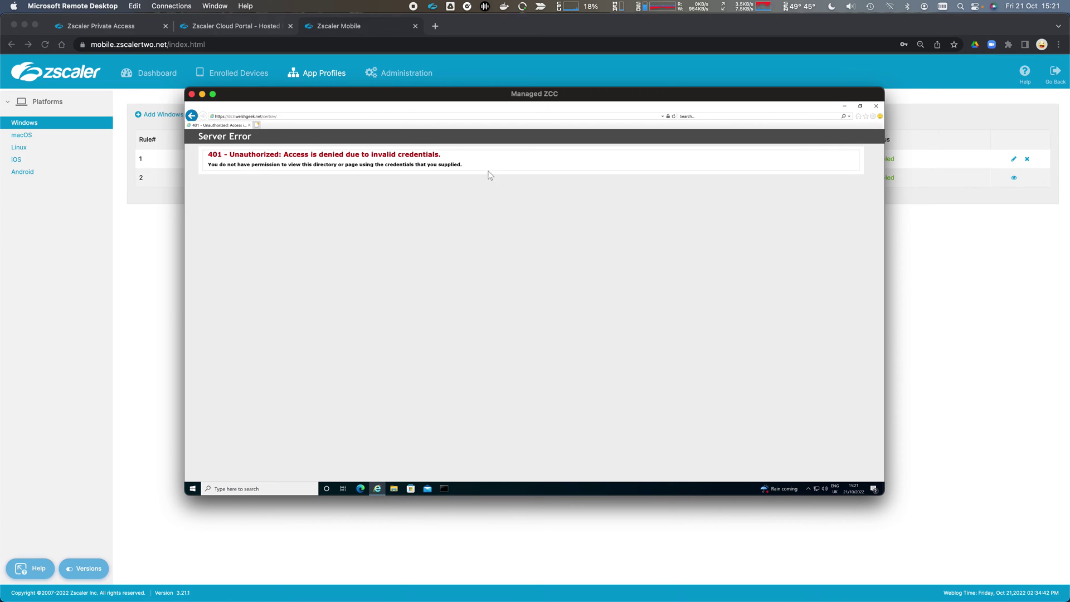
{"action": "left_click", "coordinate": [873, 115]}
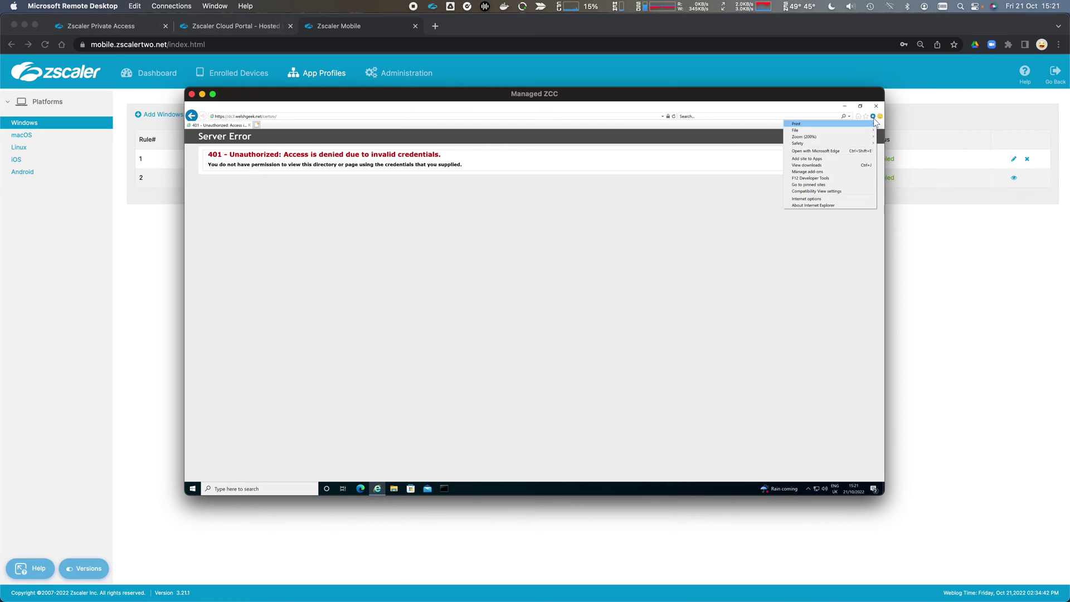
Add *.welshgeek.net to the Local intranet zone's websites in Internet Options > Security.
{"action": "left_click", "coordinate": [823, 200]}
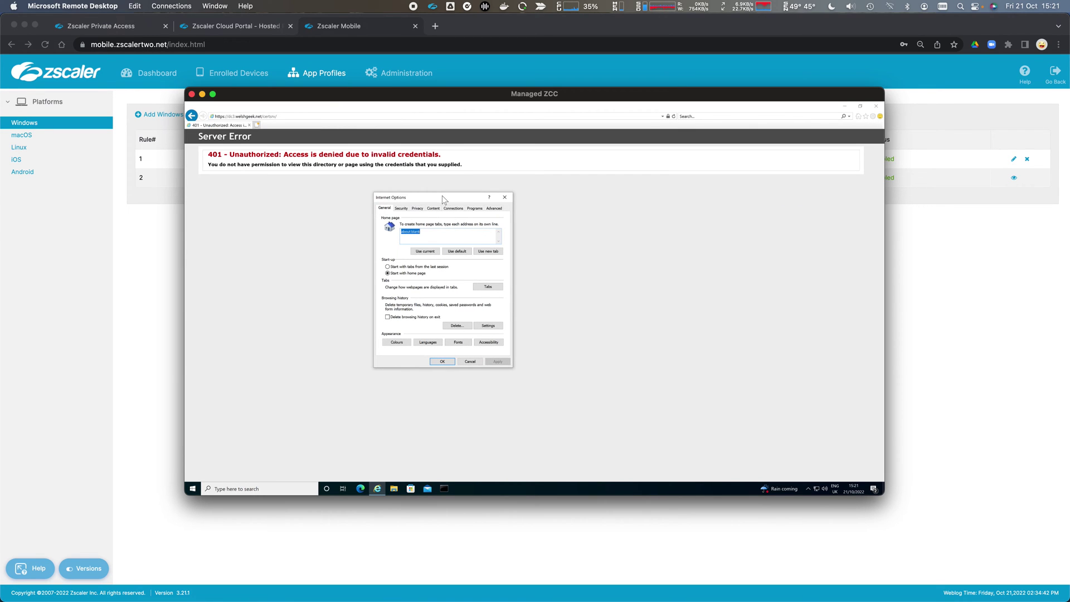
{"action": "left_click", "coordinate": [402, 208]}
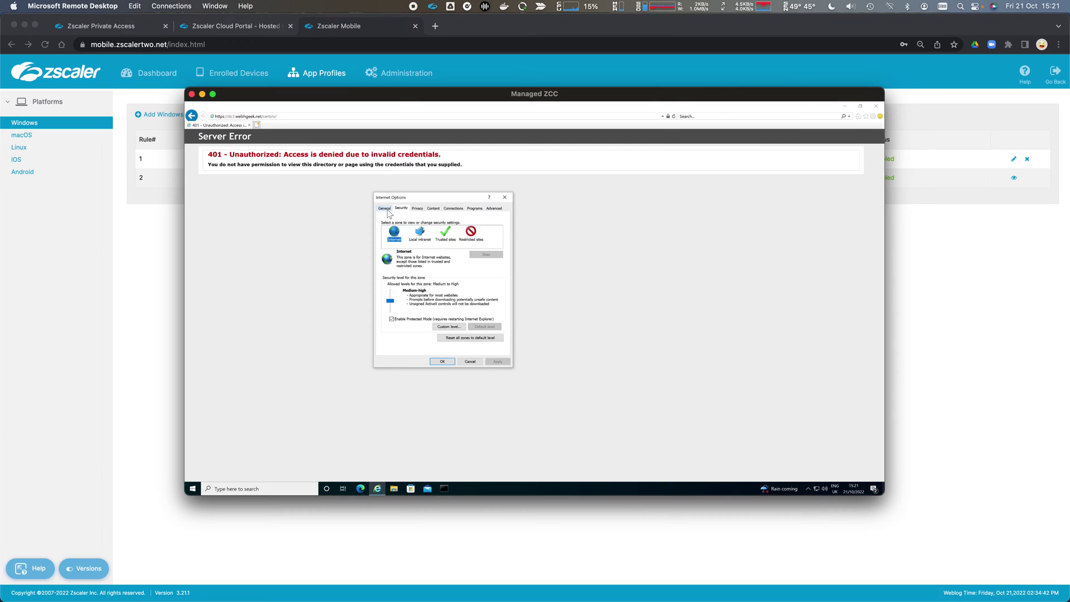
{"action": "left_click", "coordinate": [420, 233]}
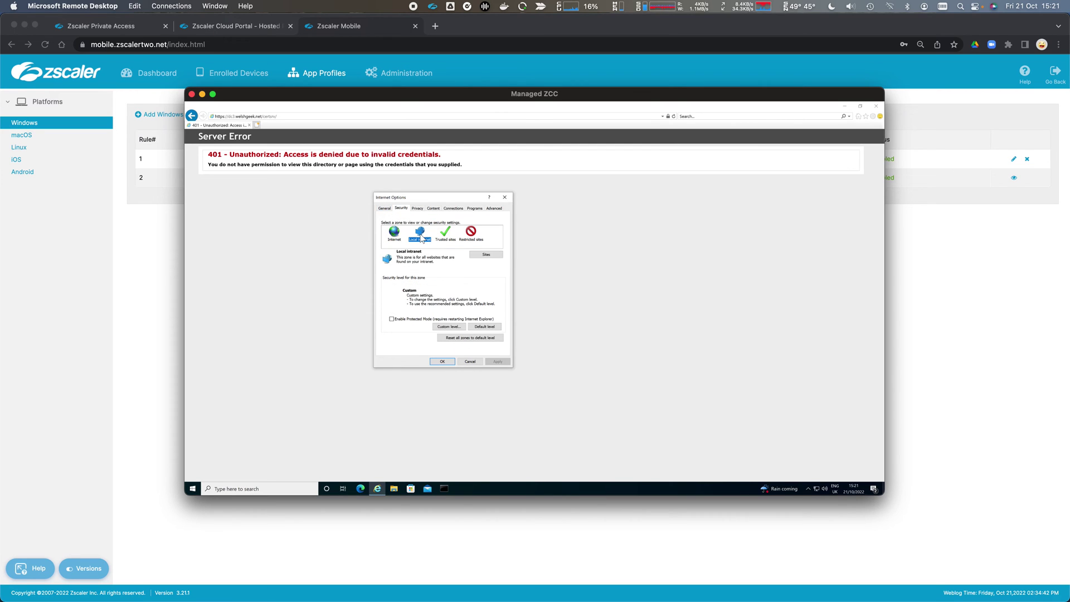
{"action": "left_click", "coordinate": [486, 255]}
{"action": "left_click", "coordinate": [433, 272]}
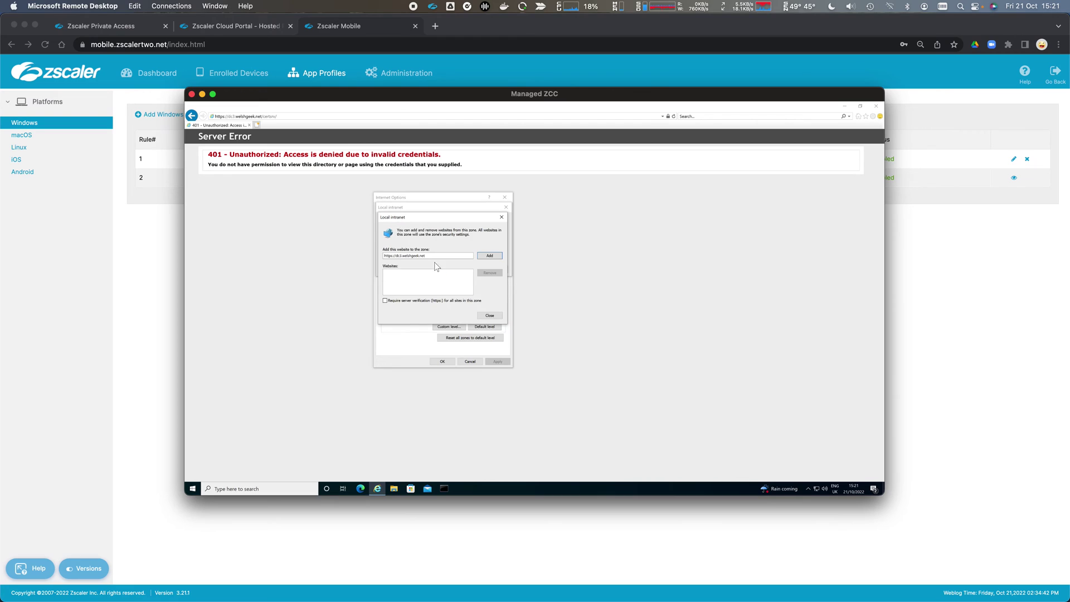
{"action": "type", "text": "*.welshgeek.ne"}
{"action": "left_click", "coordinate": [489, 258]}
{"action": "left_click", "coordinate": [496, 315]}
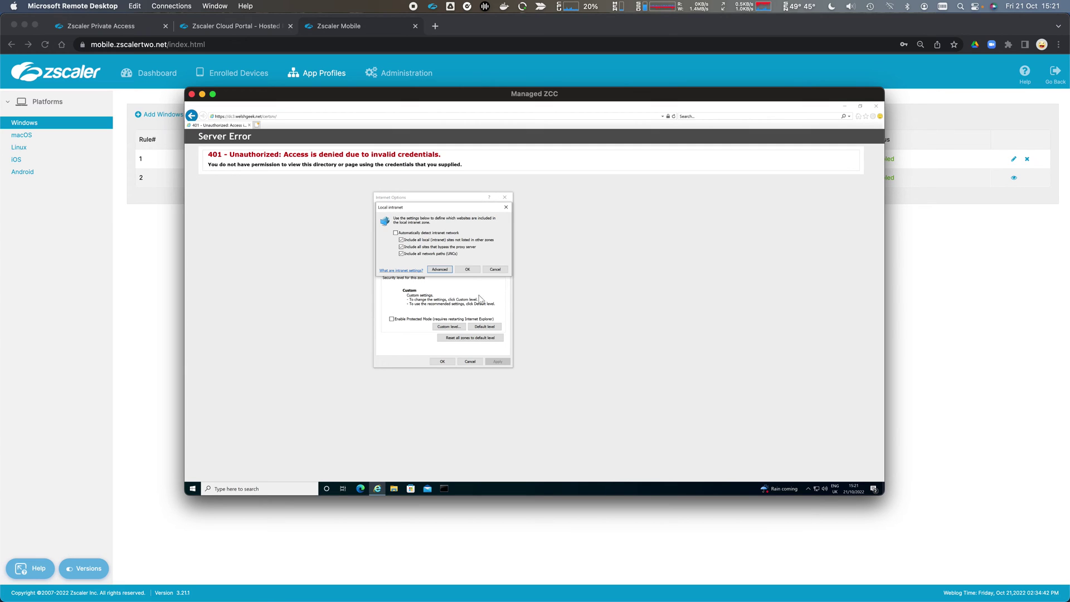
{"action": "left_click", "coordinate": [470, 270]}
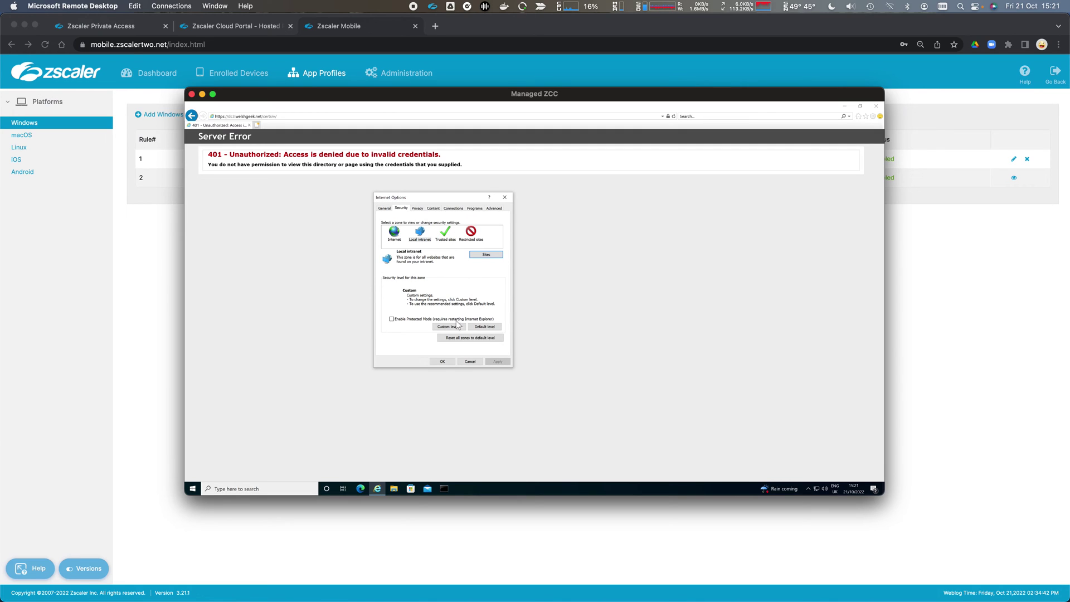
Refresh dc3.welshgeek.net/certsrv and confirm its properties show the Local intranet zone.
{"action": "left_click", "coordinate": [447, 362]}
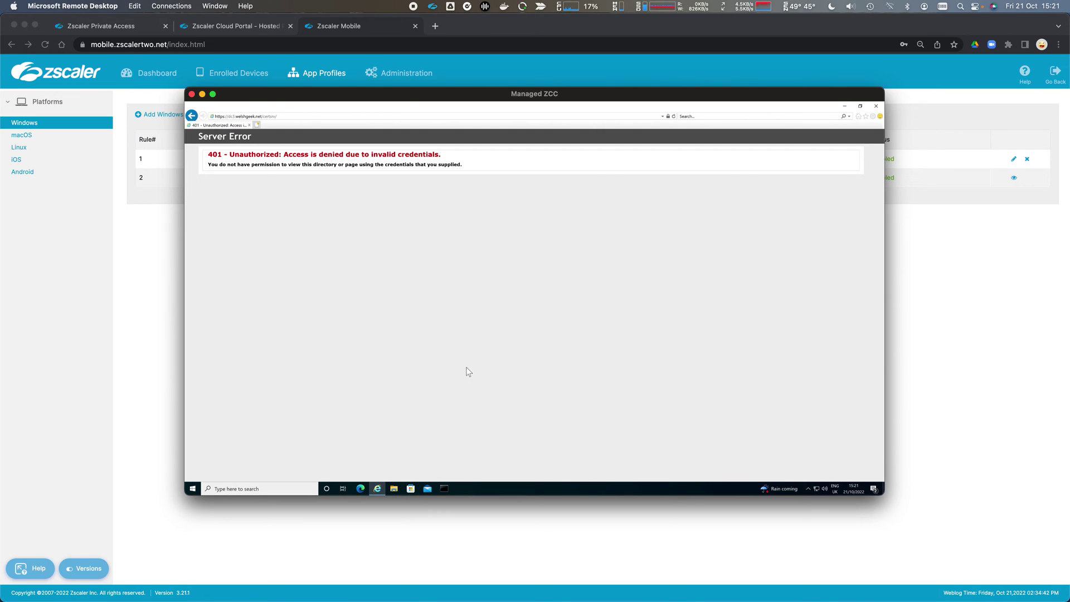
{"action": "left_click", "coordinate": [675, 117]}
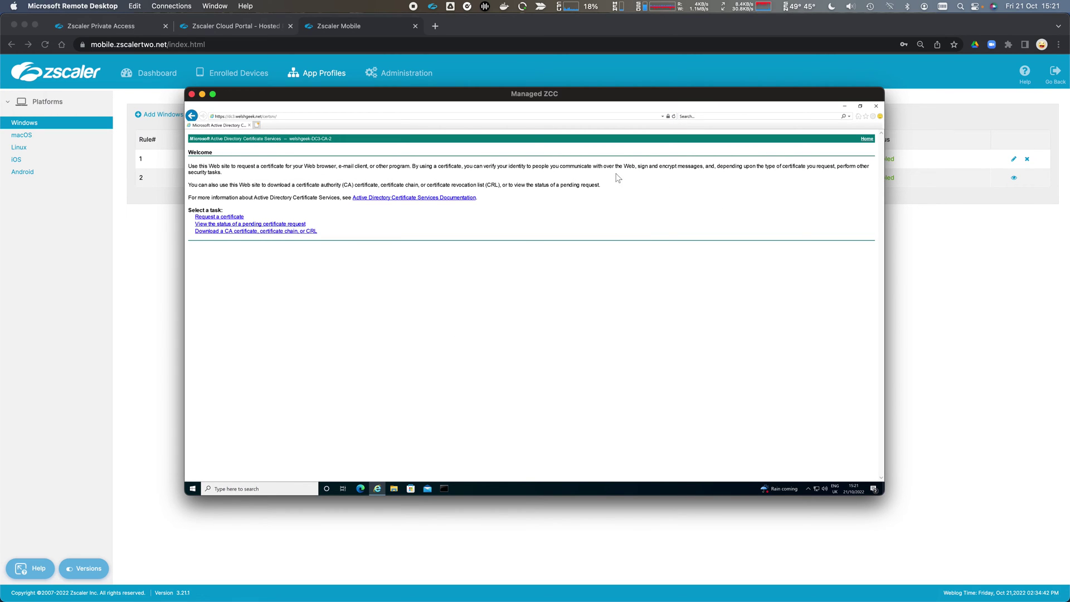
{"action": "right_click", "coordinate": [408, 284]}
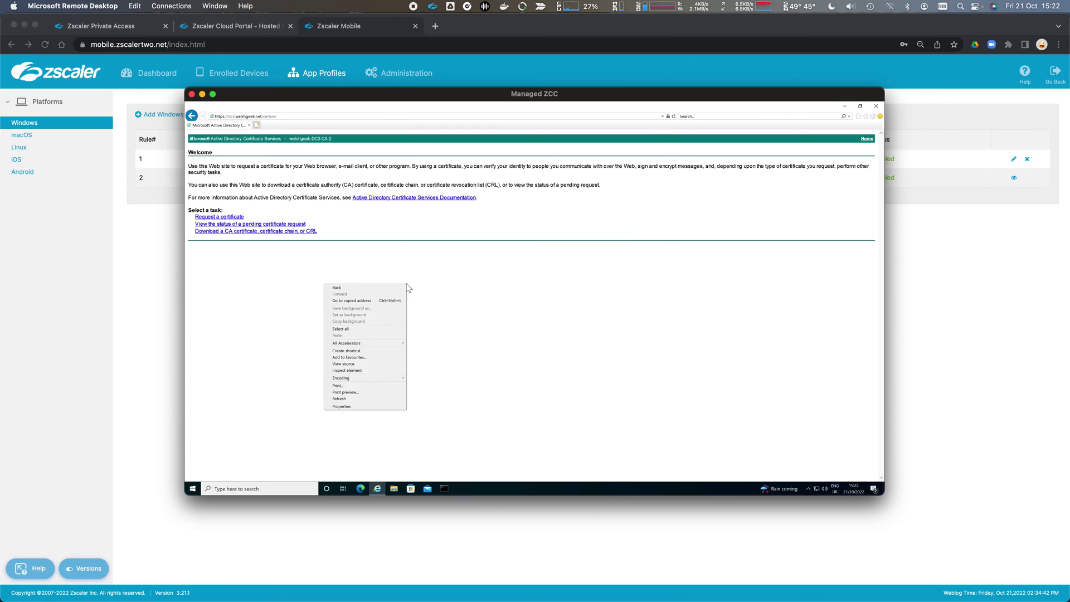
{"action": "left_click", "coordinate": [380, 406]}
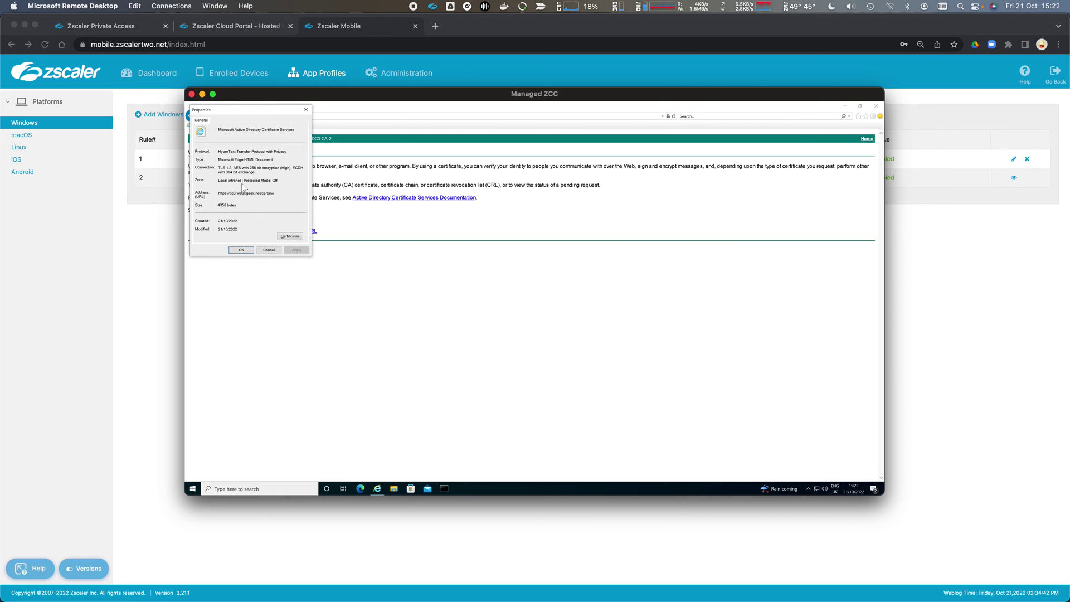
{"action": "left_click", "coordinate": [269, 250]}
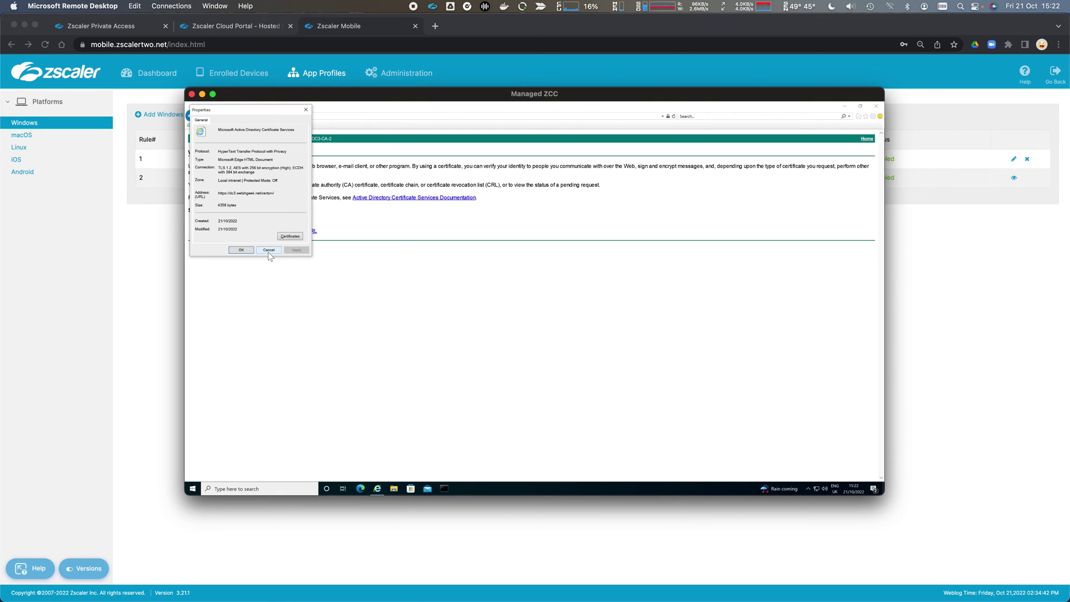
{"action": "left_click", "coordinate": [446, 488]}
{"action": "type", "text": "klist"}
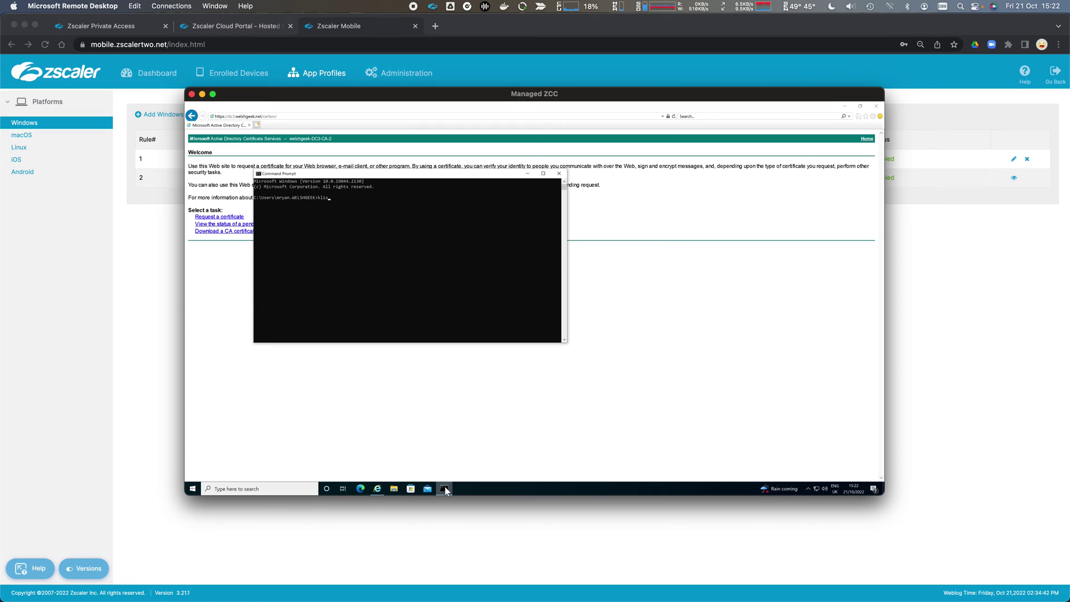
{"action": "key", "text": "Return"}
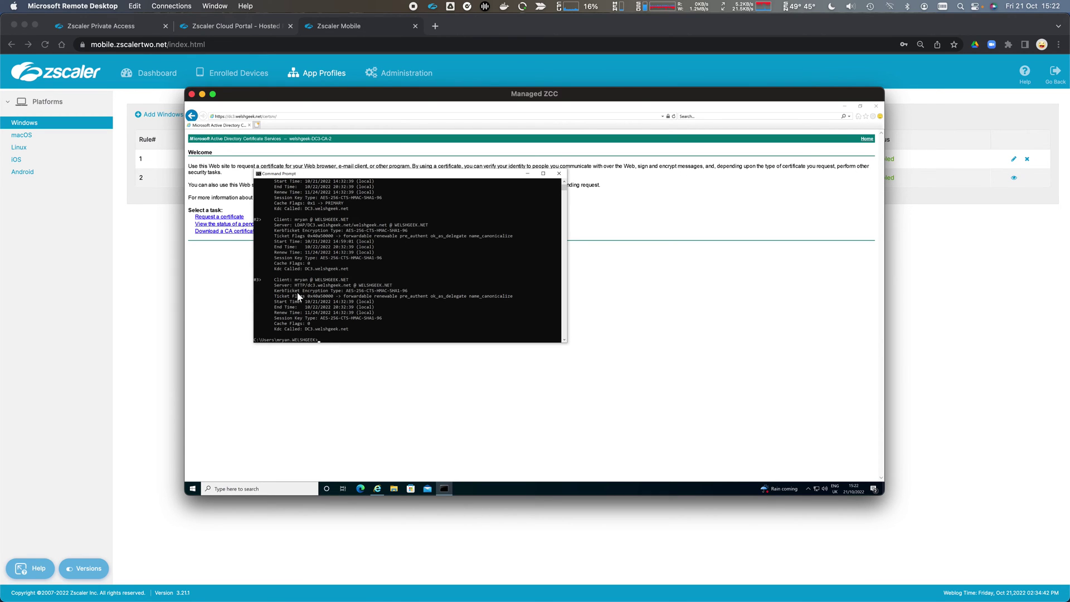
{"action": "left_click_drag", "start_coordinate": [295, 285], "coordinate": [410, 287]}
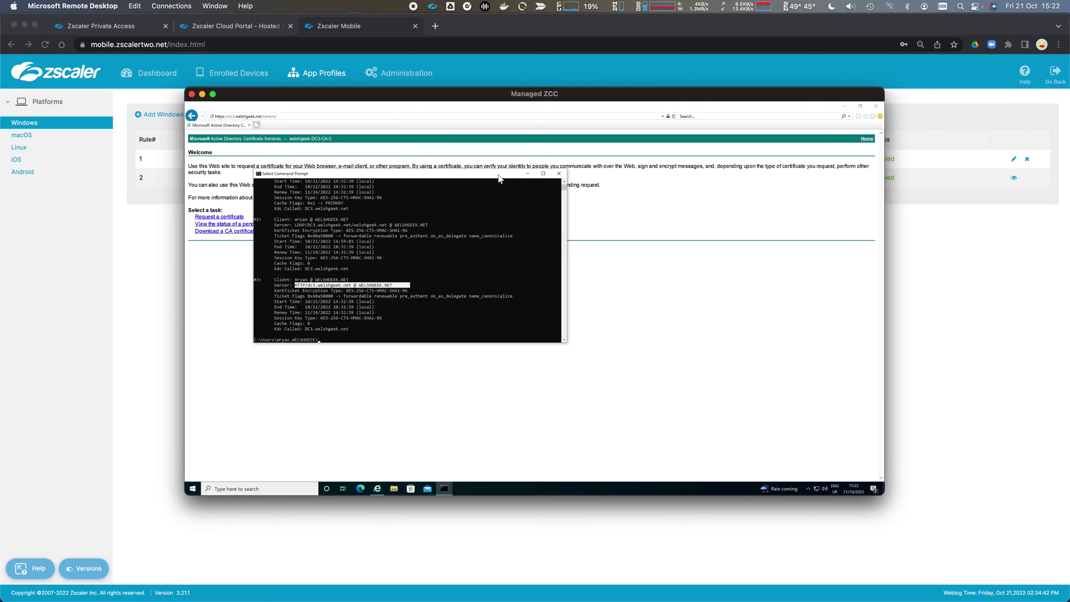
{"action": "left_click", "coordinate": [559, 177]}
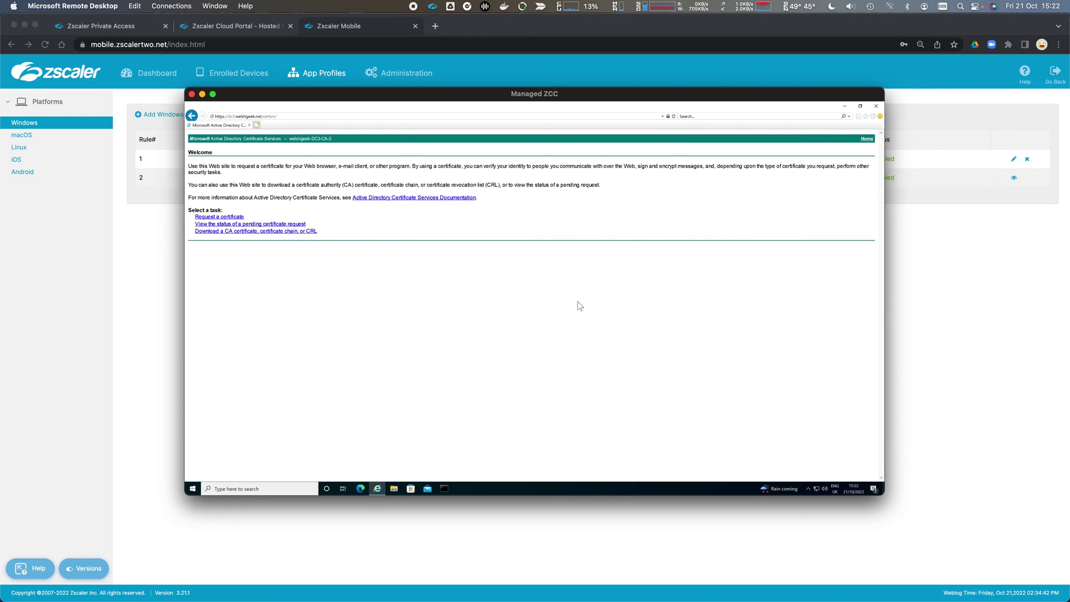
{"action": "left_click", "coordinate": [808, 489]}
Open Zscaler Client Connector from the tray and start a packet capture.
{"action": "right_click", "coordinate": [815, 475]}
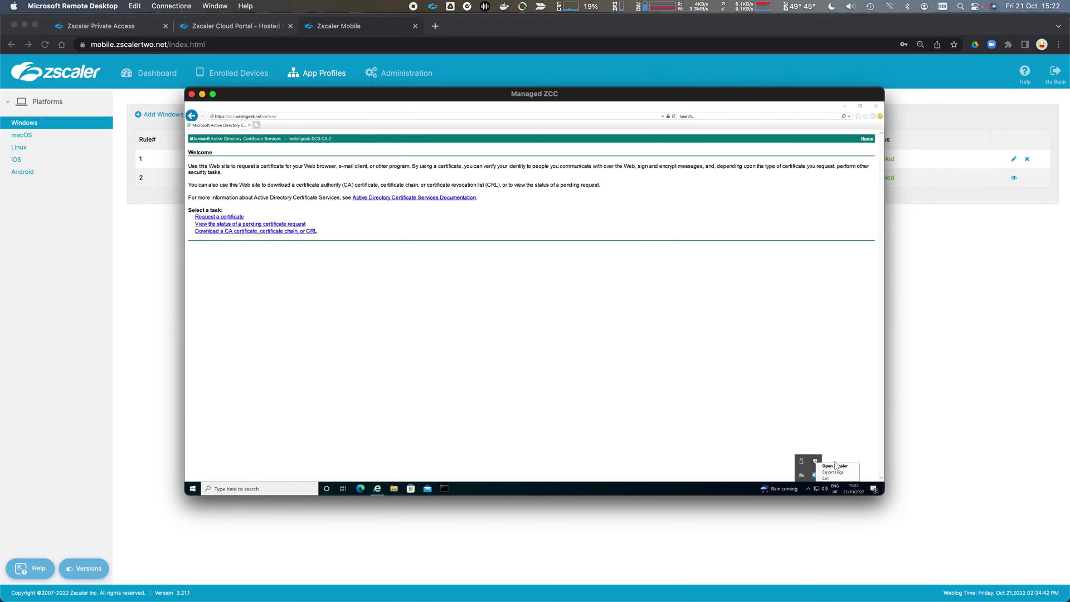
{"action": "left_click", "coordinate": [834, 466]}
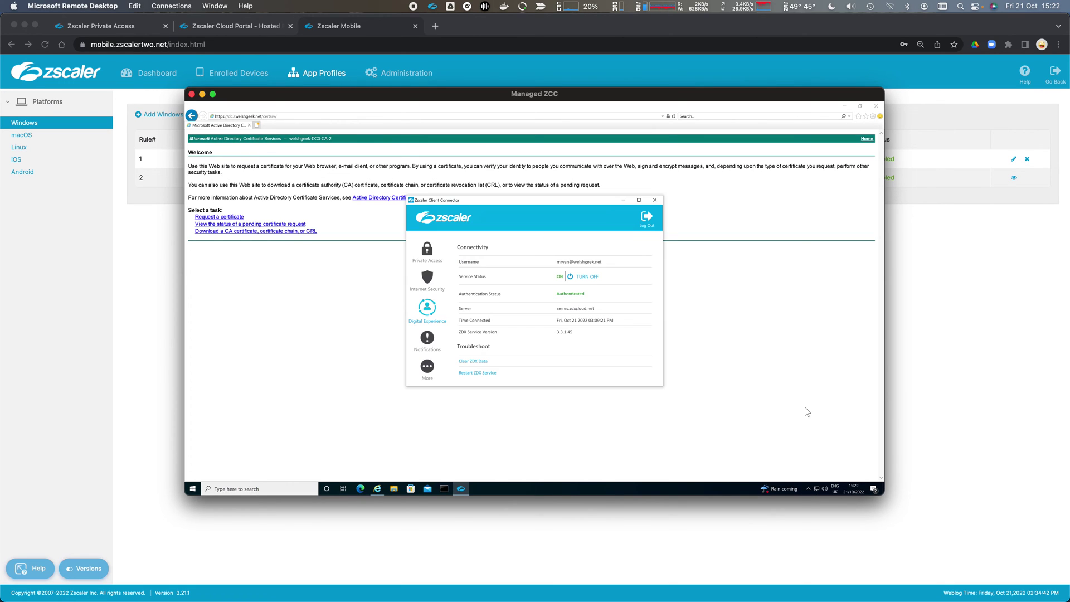
{"action": "left_click", "coordinate": [419, 368]}
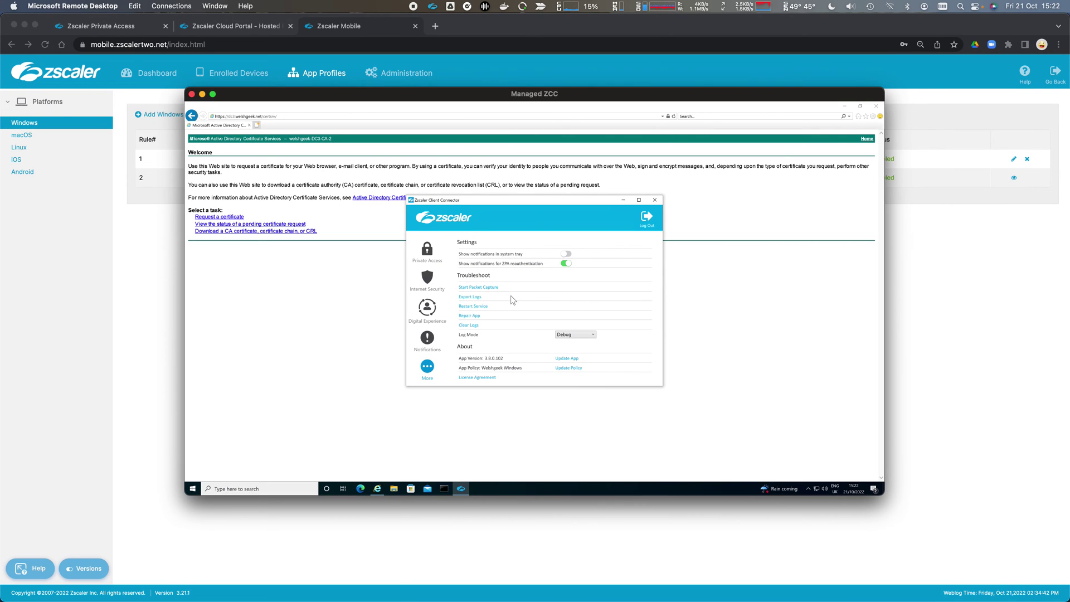
{"action": "left_click", "coordinate": [477, 287]}
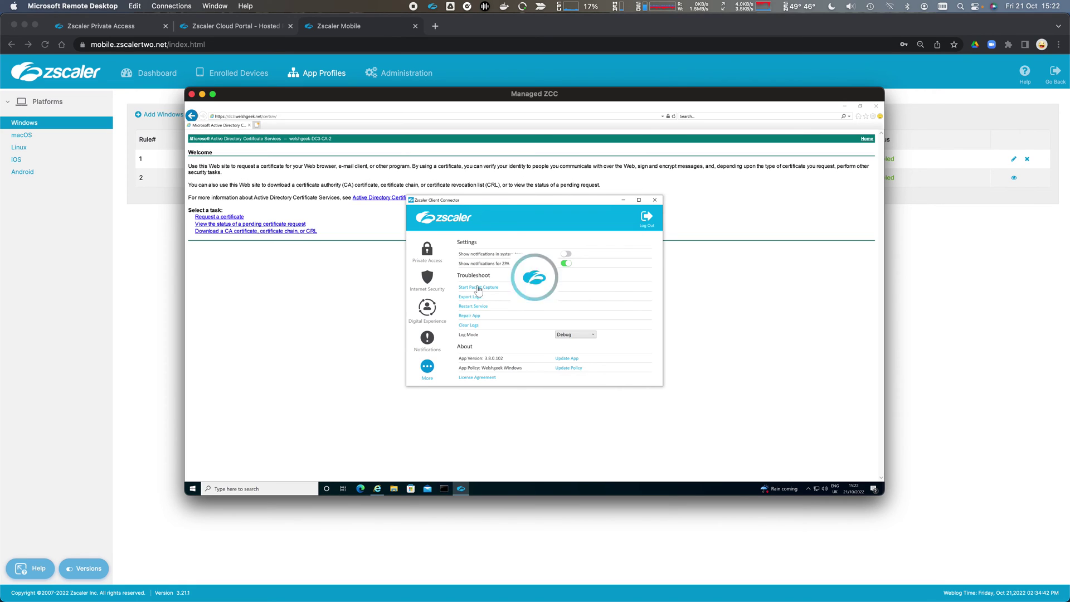
Stop the running Client Connector packet capture after a short while.
{"action": "left_click", "coordinate": [677, 135]}
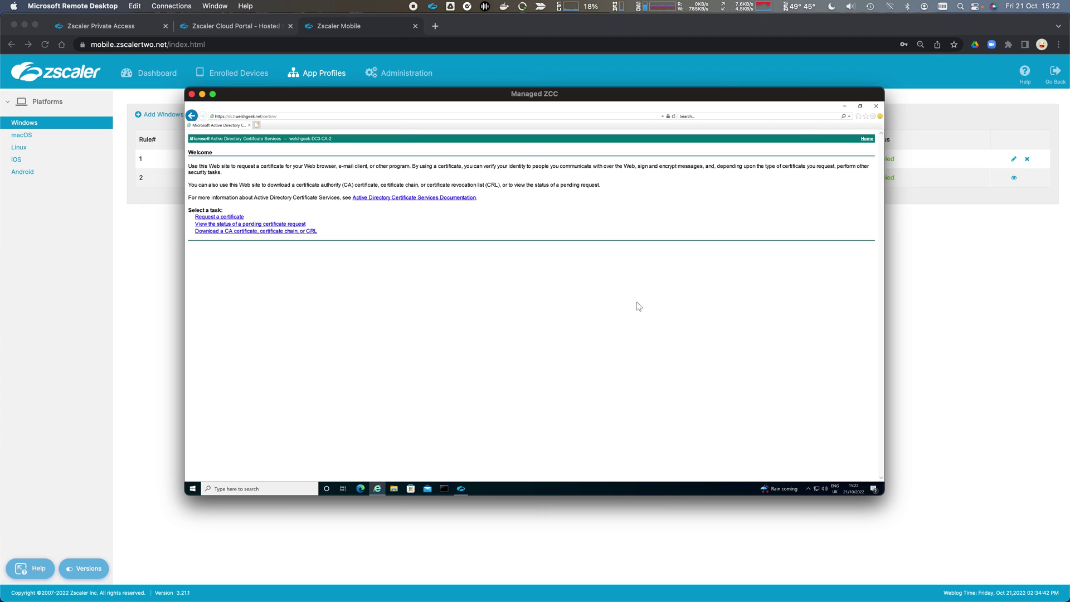
{"action": "left_click", "coordinate": [462, 489]}
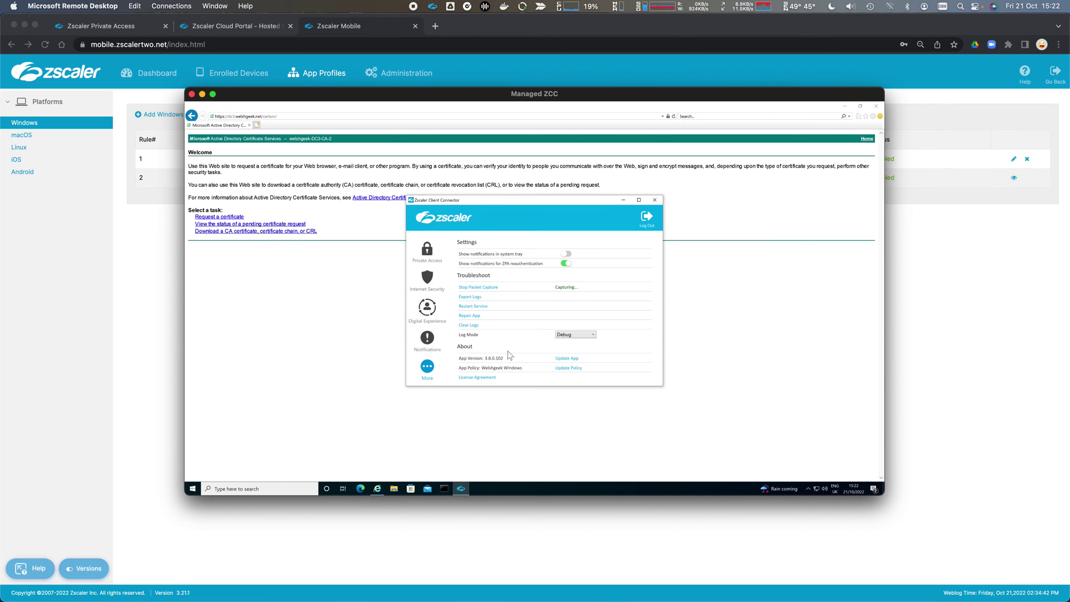
{"action": "left_click", "coordinate": [479, 288]}
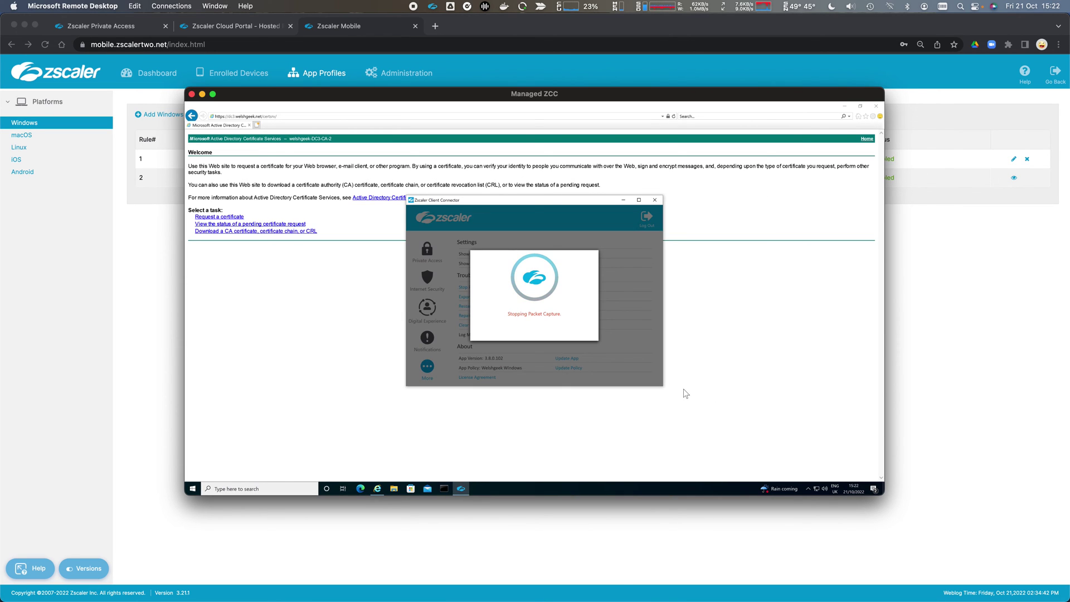
{"action": "left_click", "coordinate": [394, 490]}
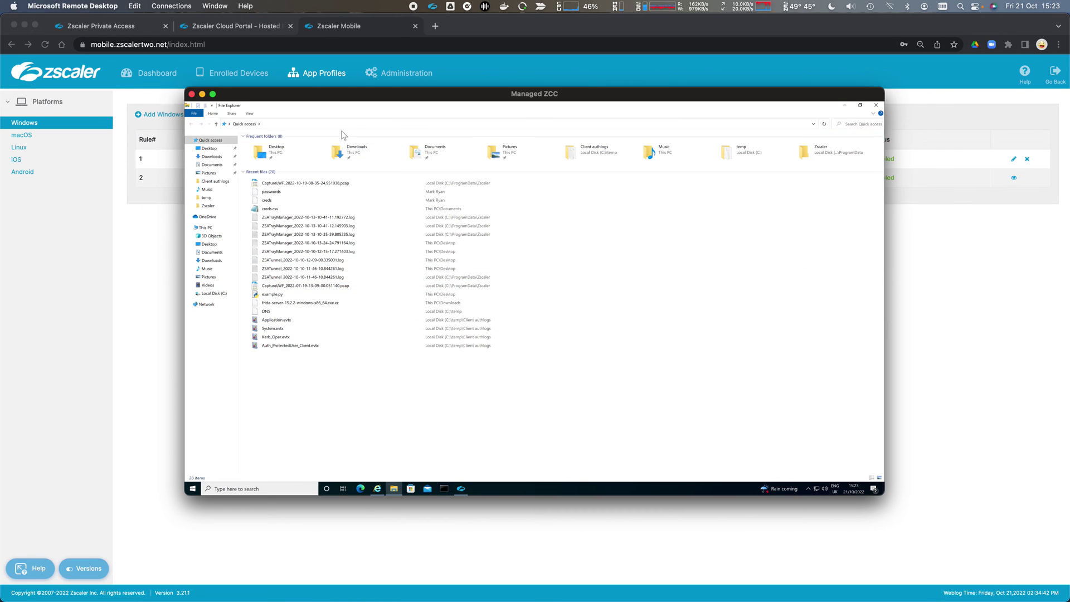
Open C:\ProgramData\Zscaler in File Explorer, granting permanent access to the folder.
{"action": "left_click", "coordinate": [340, 125]}
{"action": "type", "text": "c:\\pr"}
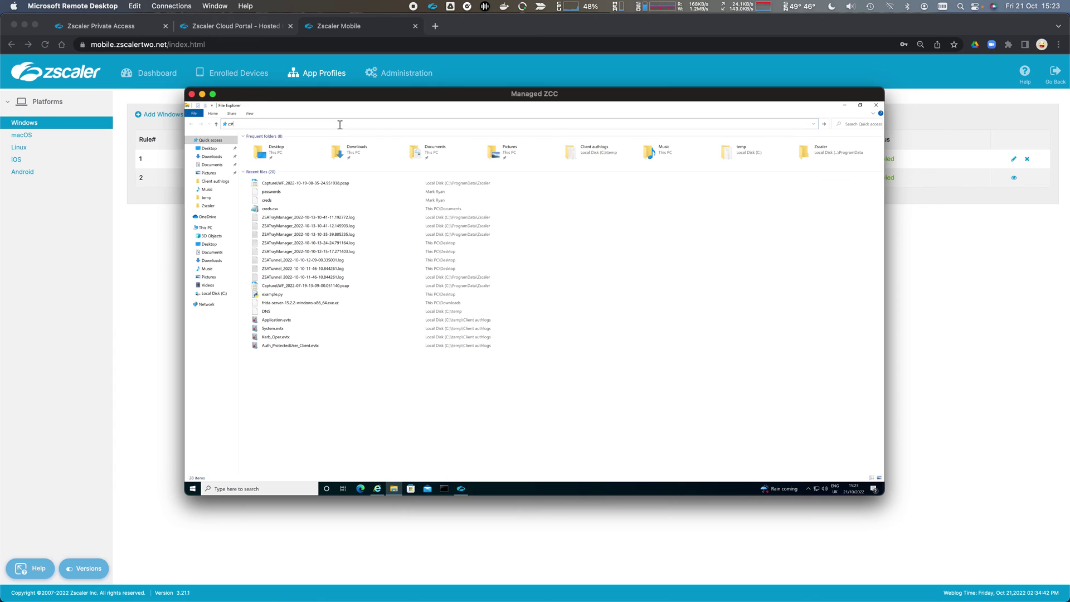
{"action": "key", "text": "BackSpace"}
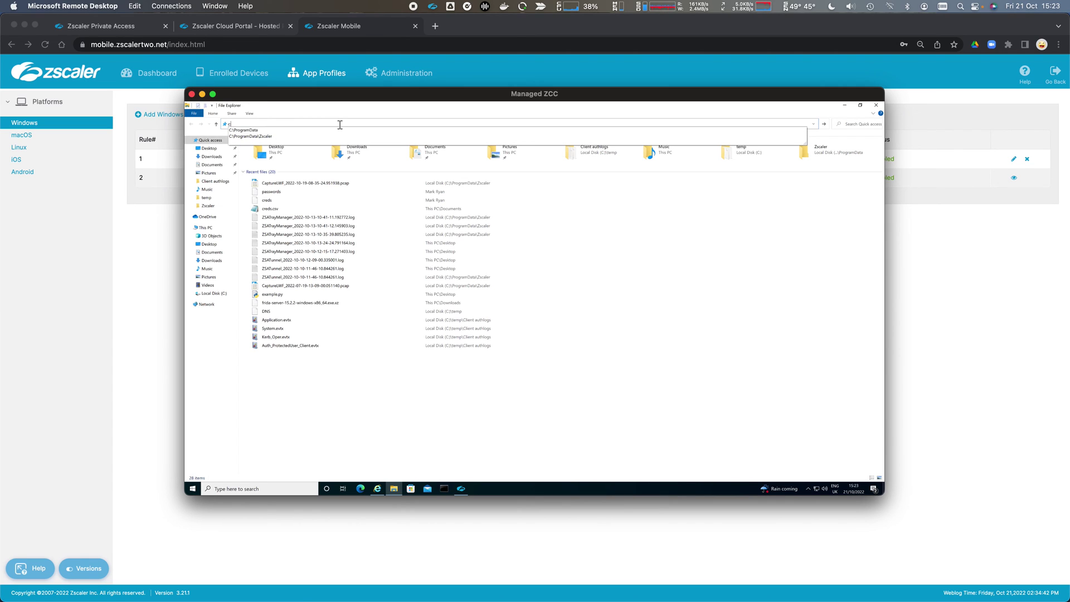
{"action": "type", "text": "pro"}
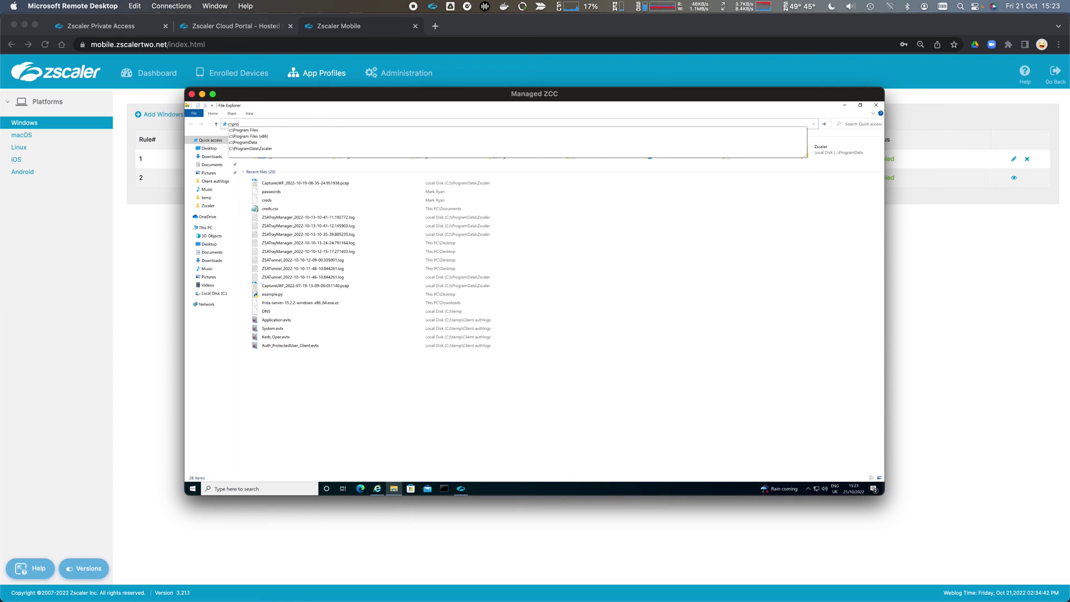
{"action": "key", "text": "Down"}
{"action": "key", "text": "Down"}
{"action": "key", "text": "Down"}
{"action": "key", "text": "Down"}
{"action": "key", "text": "Return"}
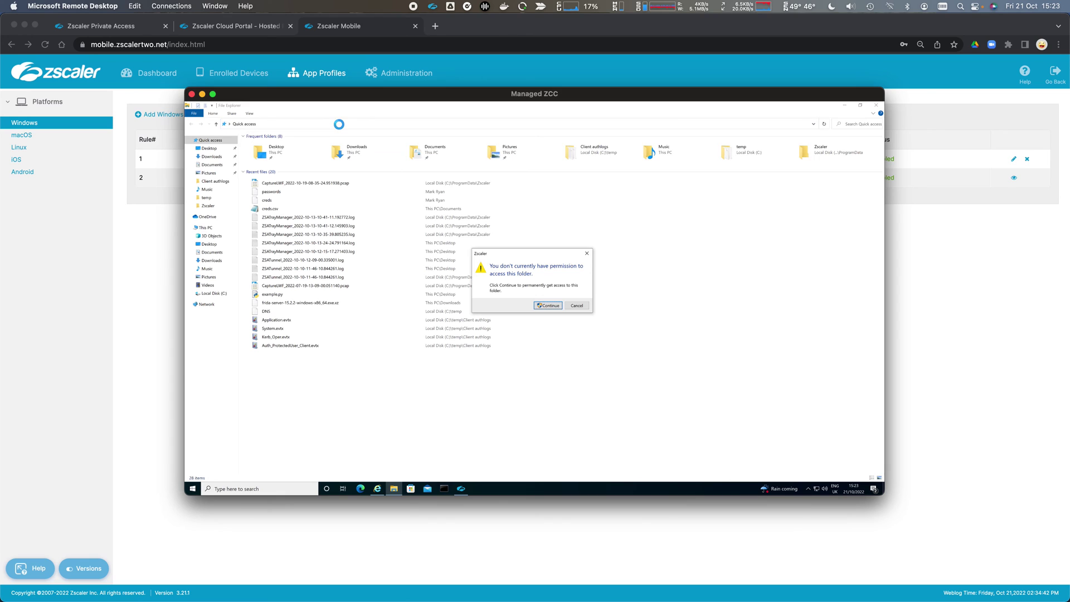
{"action": "left_click", "coordinate": [548, 305]}
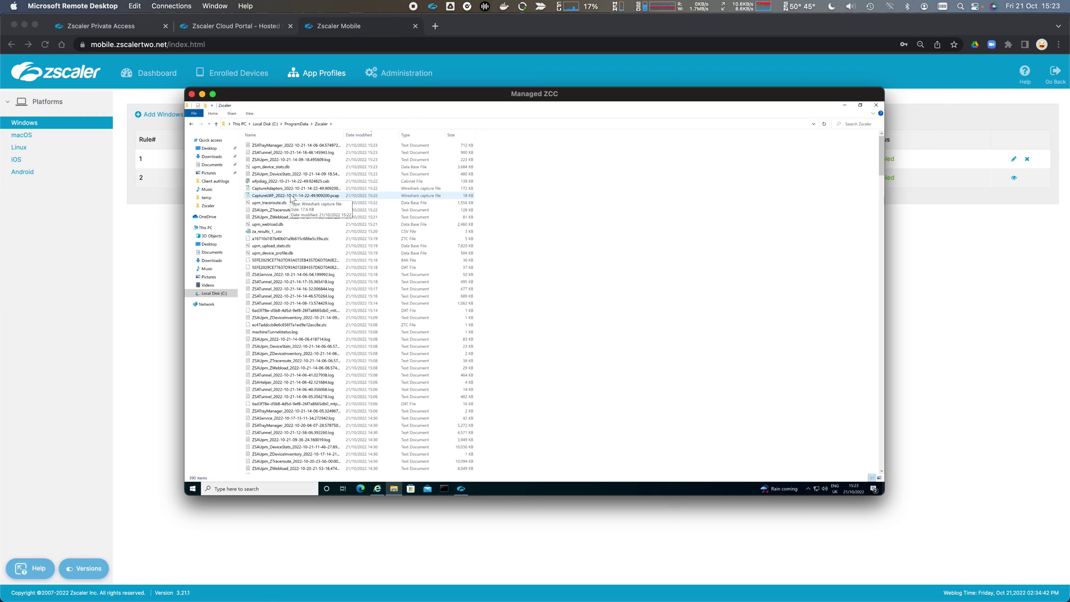
Inspect the CaptureLWF and CaptureAdapters .pcap files in Wireshark, scrolling through their packets.
{"action": "double_click", "coordinate": [292, 196]}
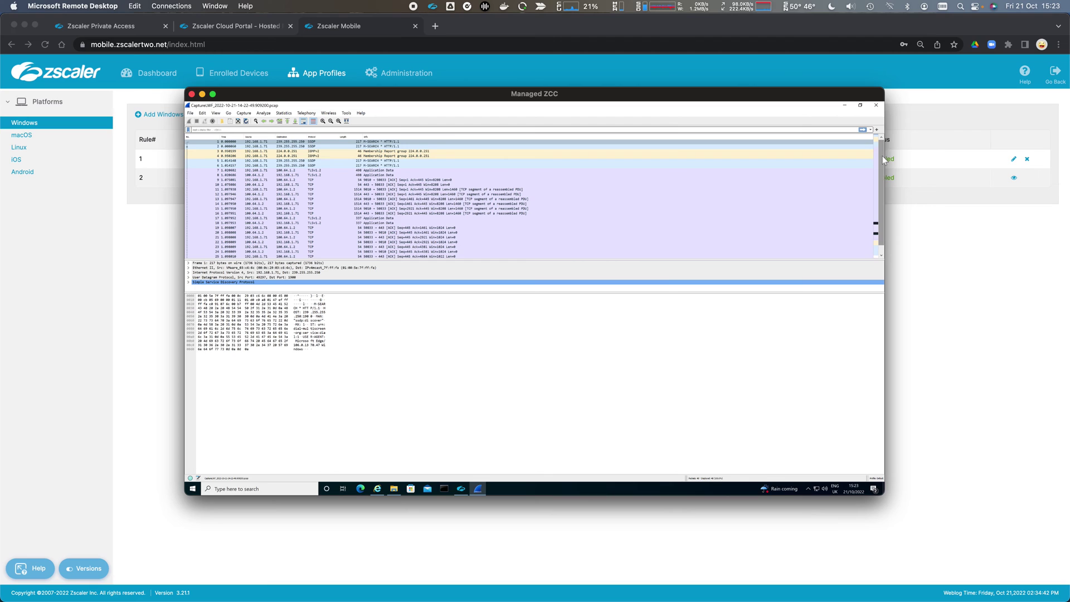
{"action": "left_click", "coordinate": [881, 191]}
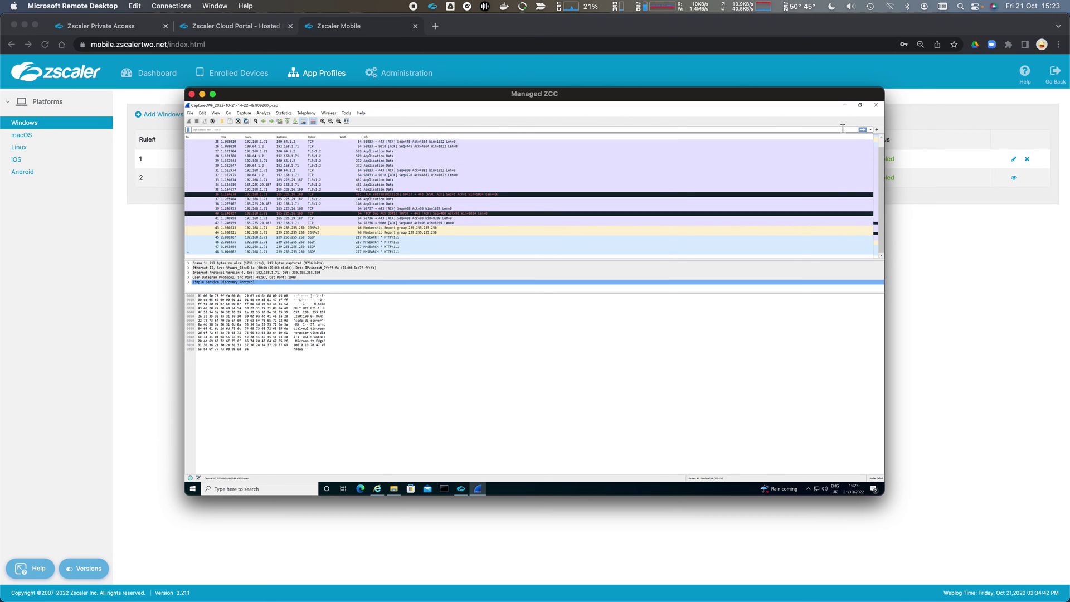
{"action": "left_click", "coordinate": [876, 105]}
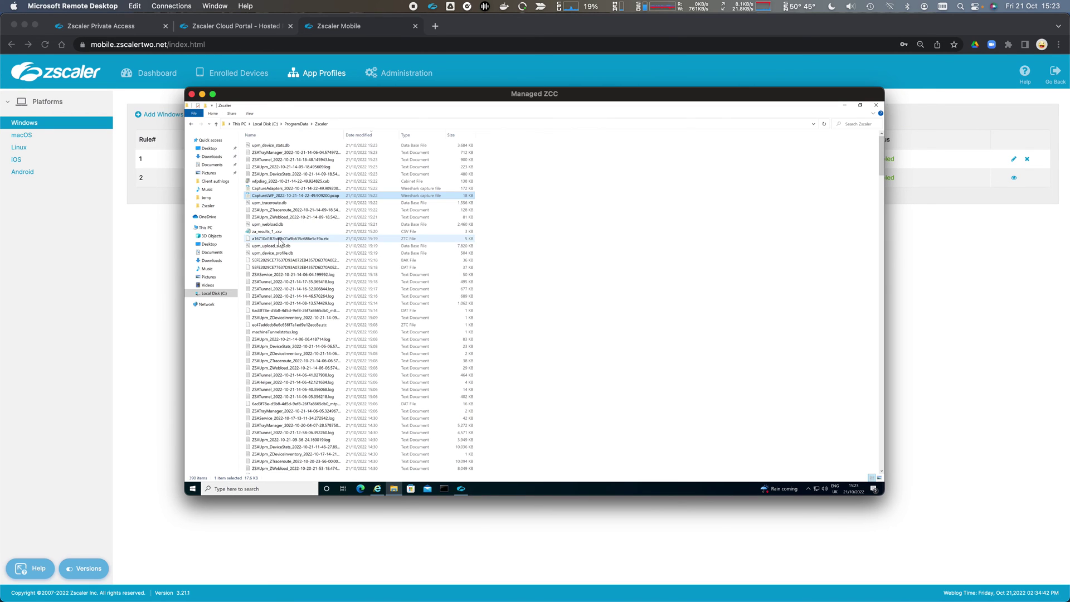
{"action": "left_click", "coordinate": [289, 190]}
{"action": "double_click", "coordinate": [289, 189]}
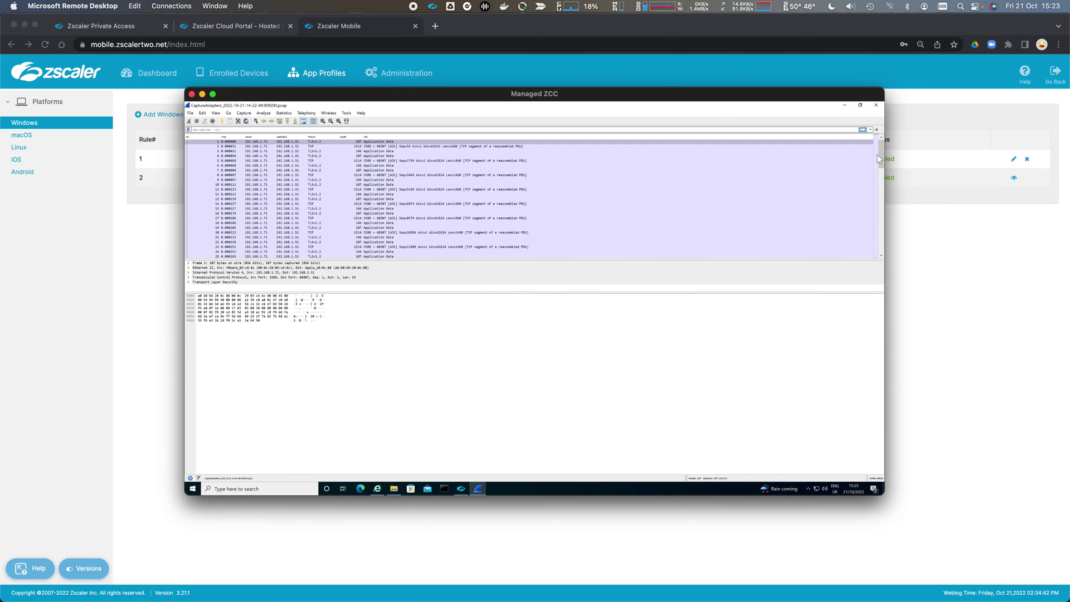
{"action": "left_click_drag", "start_coordinate": [877, 155], "coordinate": [881, 249]}
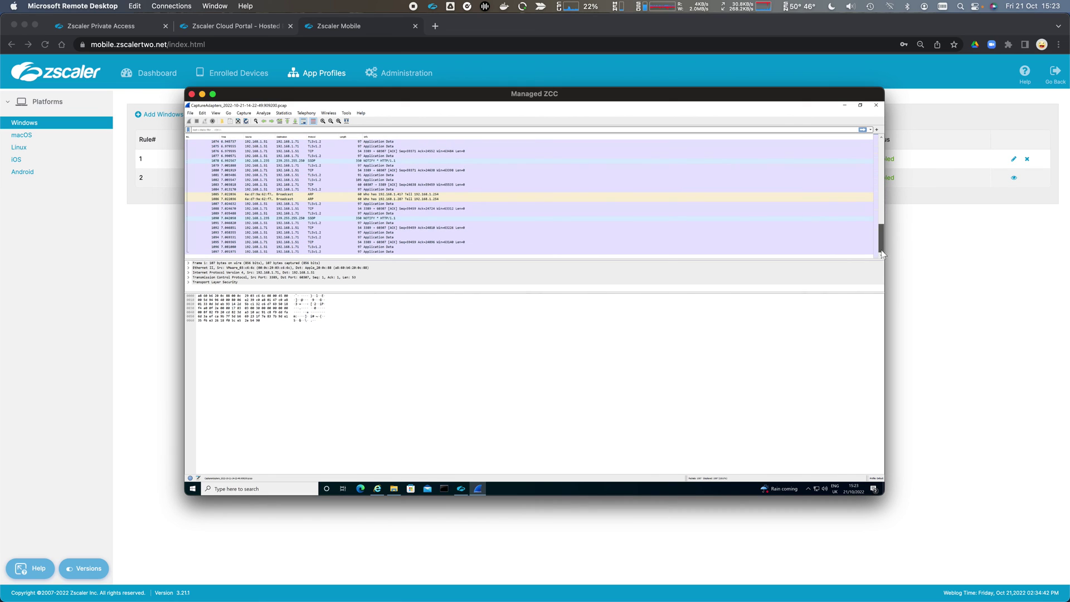
{"action": "left_click", "coordinate": [876, 106]}
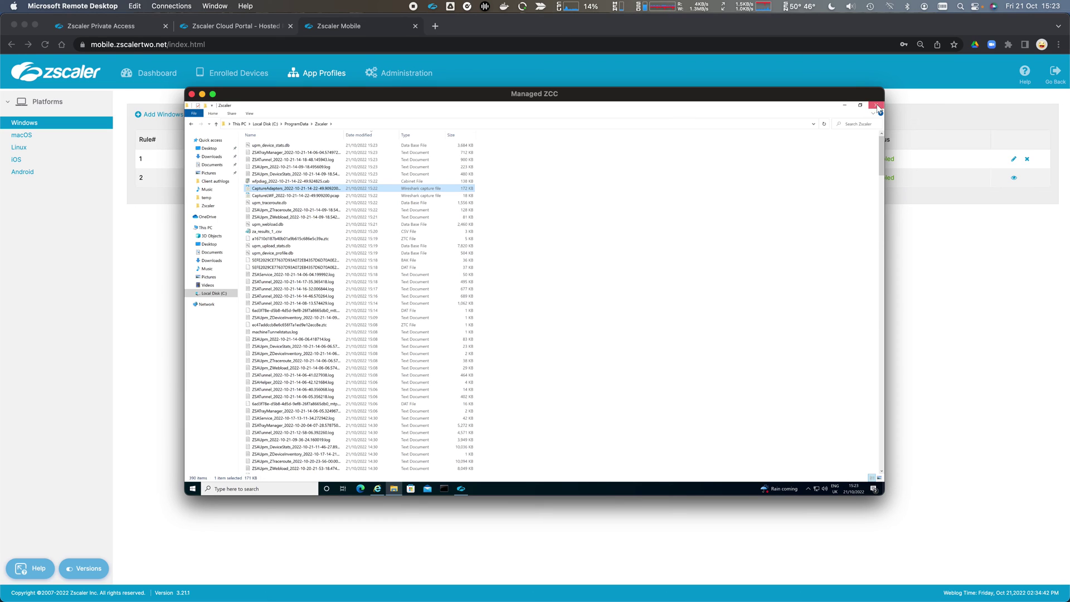
Close the Zscaler folder, Client Connector and the Certificate Services browser window.
{"action": "left_click", "coordinate": [876, 106]}
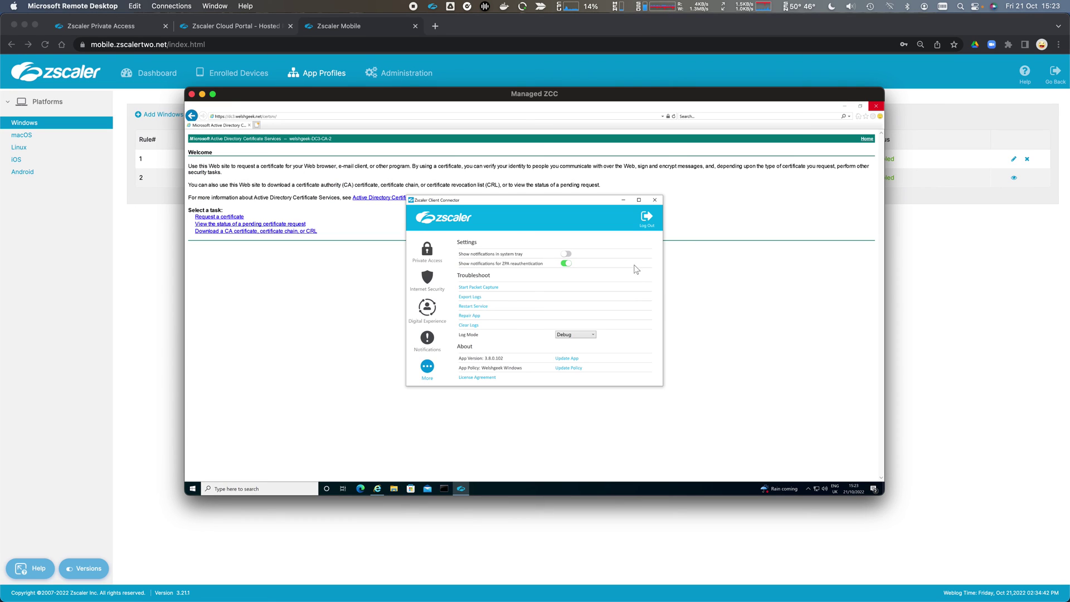
{"action": "left_click", "coordinate": [655, 200]}
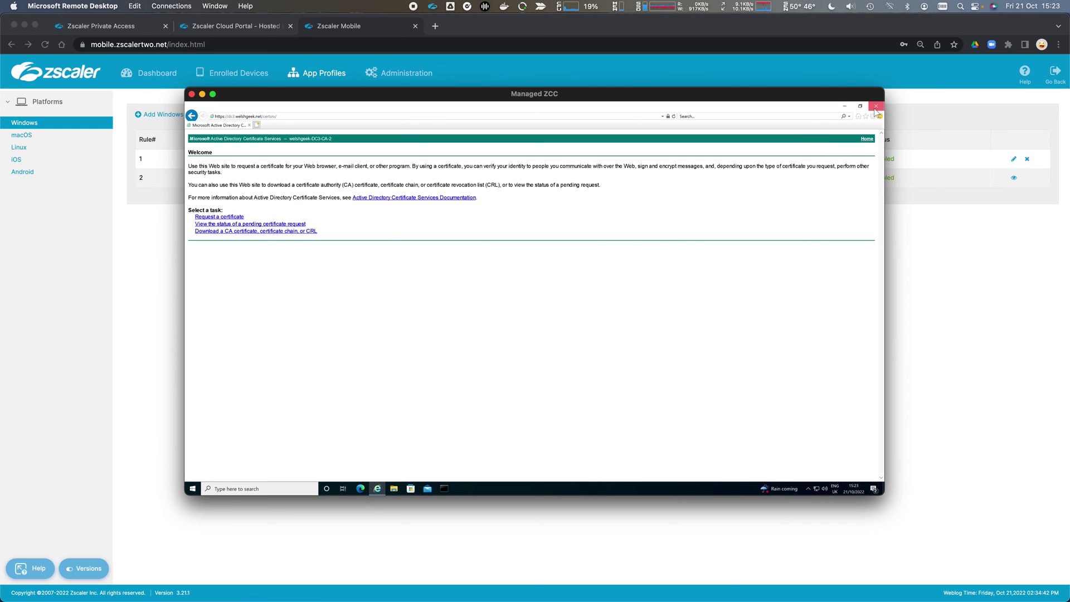
{"action": "left_click", "coordinate": [876, 106]}
Highlight the dc3.welshgeek.net :443 TCP application entry in the ZPA User Activity logs.
{"action": "left_click", "coordinate": [120, 26]}
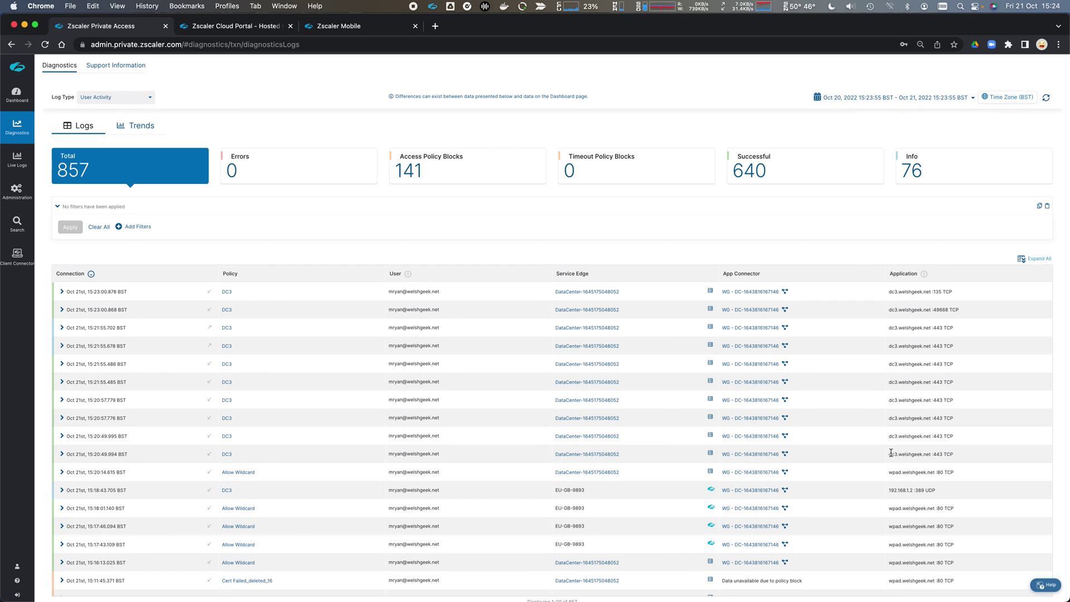
{"action": "left_click_drag", "start_coordinate": [959, 459], "coordinate": [884, 458]}
{"action": "left_click", "coordinate": [276, 29]}
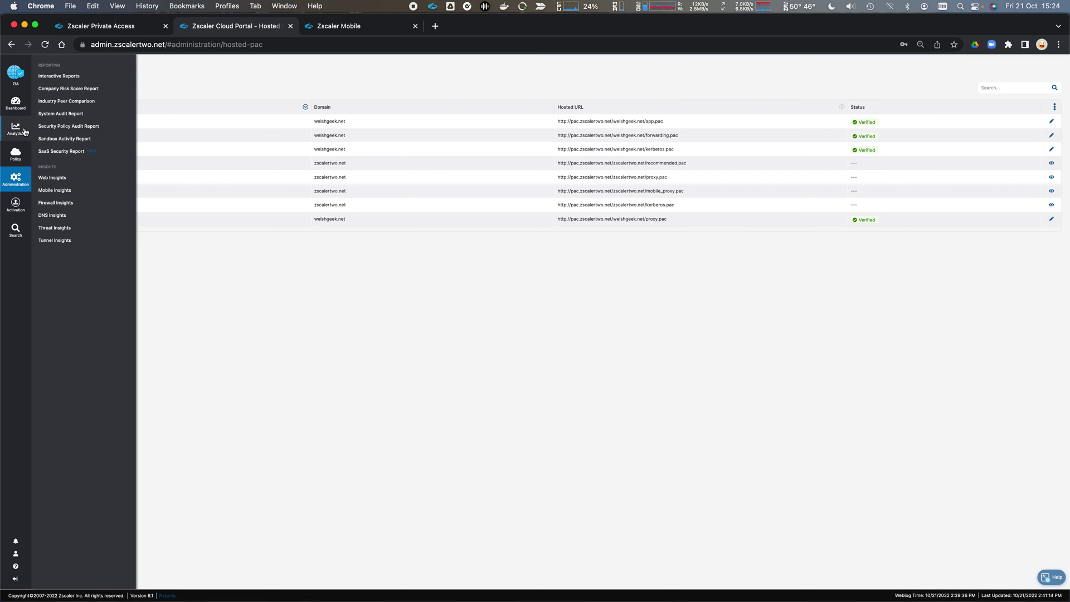
Open the raw logs view of Analytics Web Insights in Zscaler Internet Access.
{"action": "left_click", "coordinate": [24, 131]}
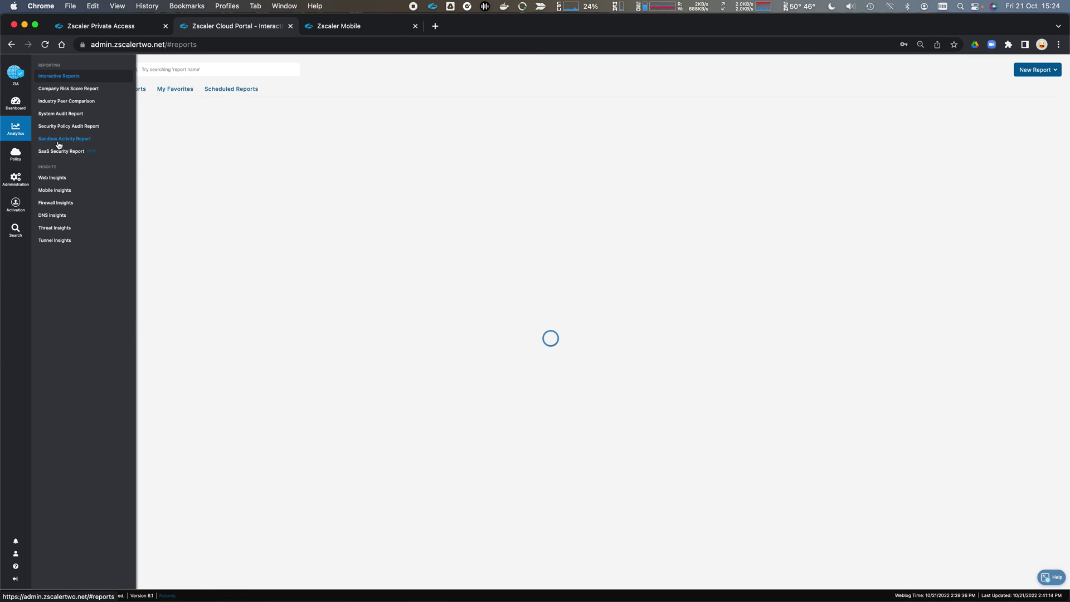
{"action": "left_click", "coordinate": [52, 177]}
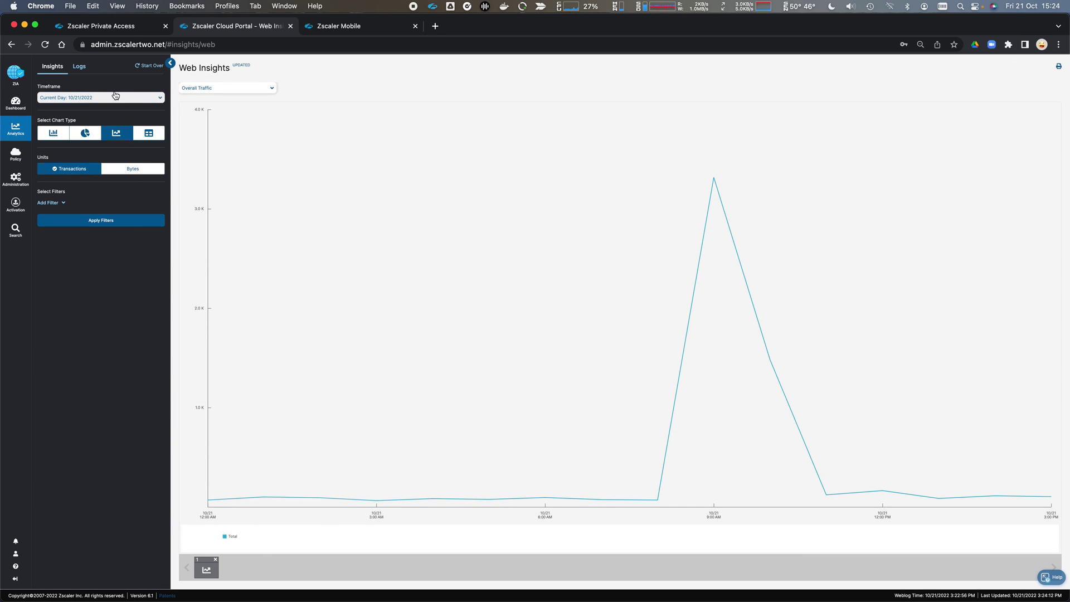
{"action": "left_click", "coordinate": [79, 67]}
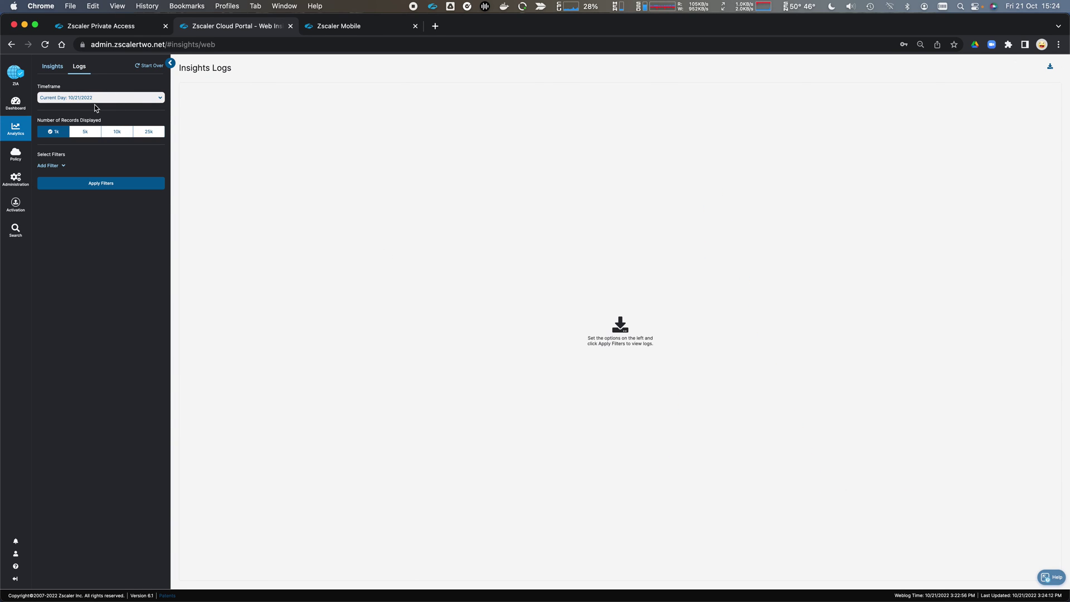
Filter the logs to the last 5 minutes and pick out the ip.zscaler.com entry.
{"action": "left_click", "coordinate": [84, 99]}
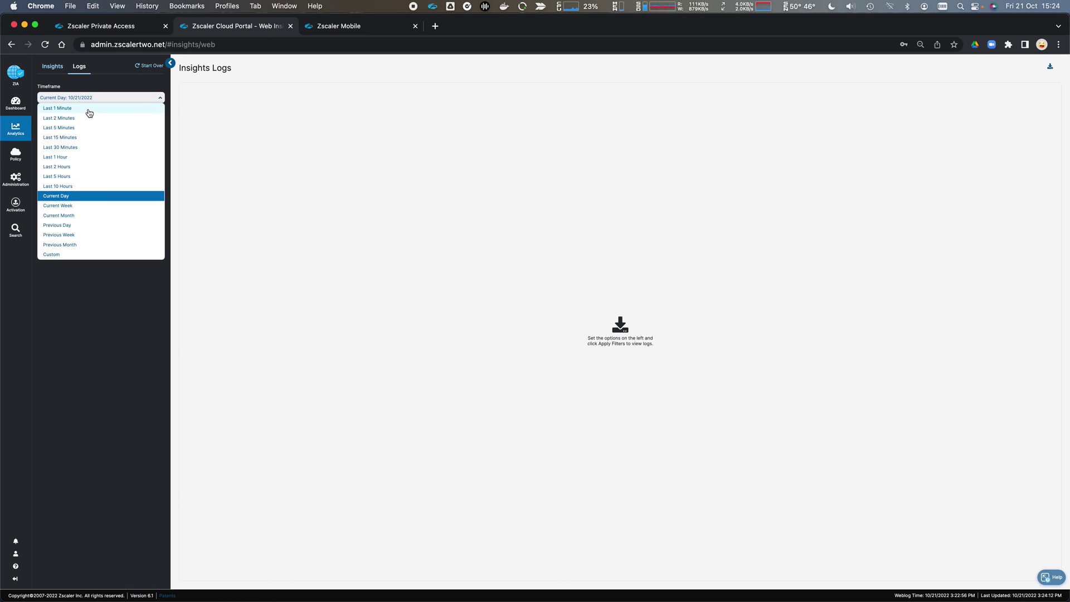
{"action": "left_click", "coordinate": [85, 119]}
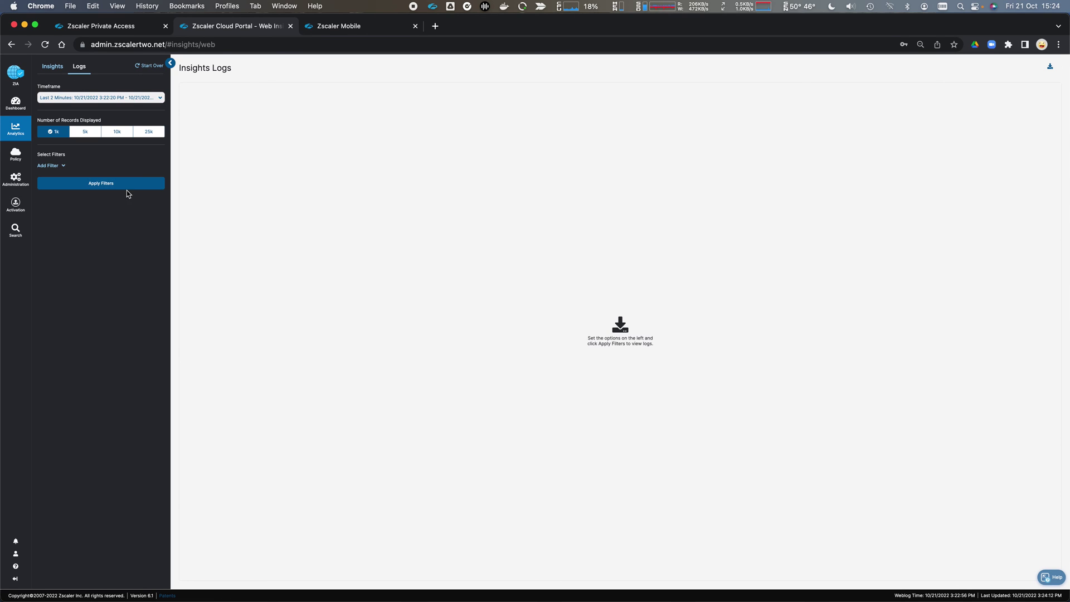
{"action": "left_click", "coordinate": [151, 184]}
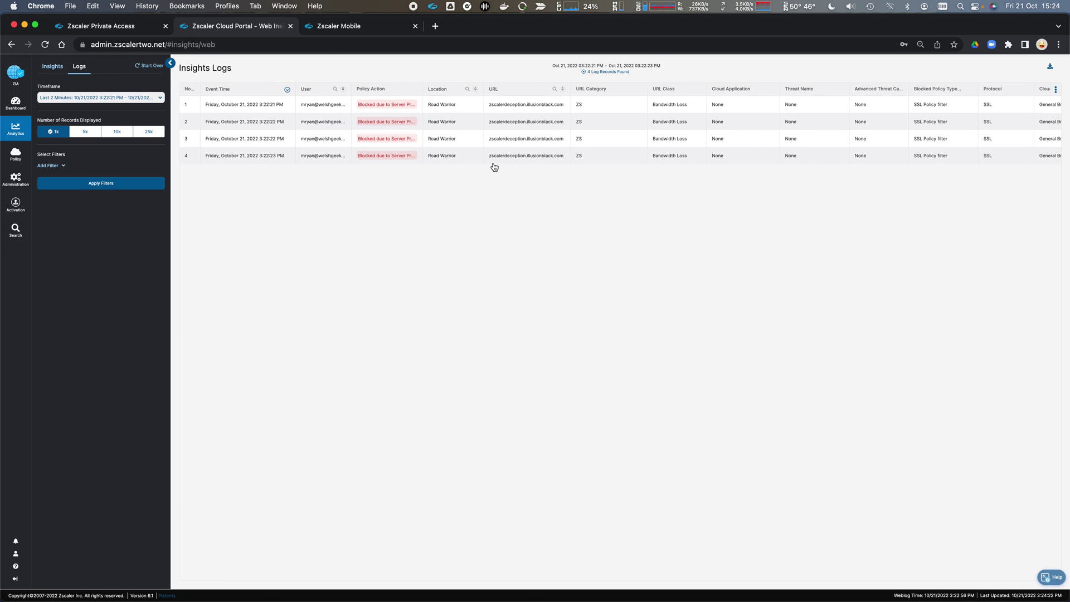
{"action": "left_click", "coordinate": [89, 97]}
{"action": "left_click", "coordinate": [91, 121]}
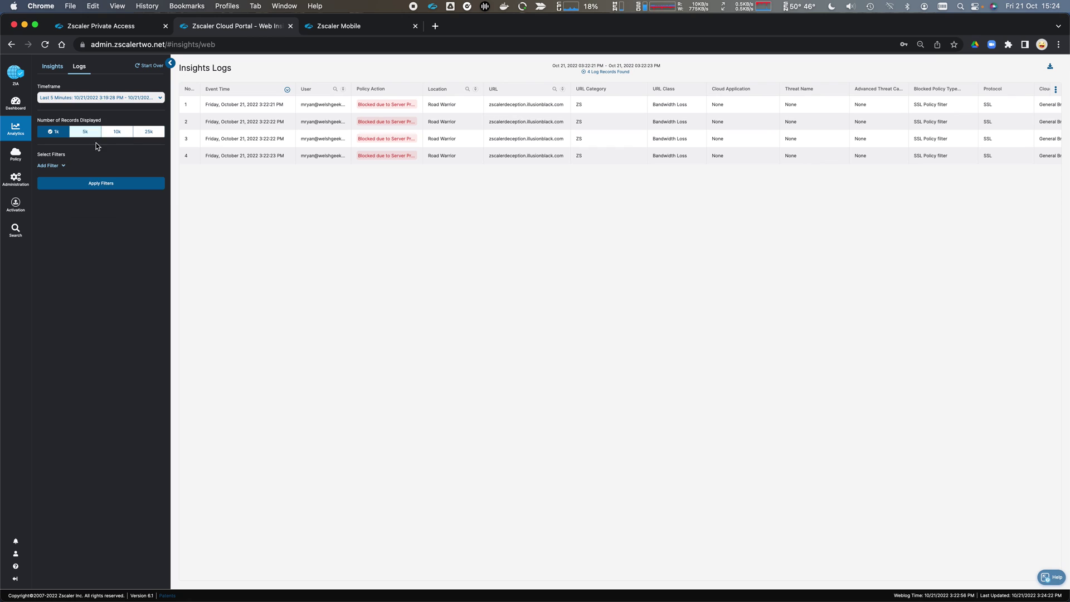
{"action": "left_click", "coordinate": [101, 183]}
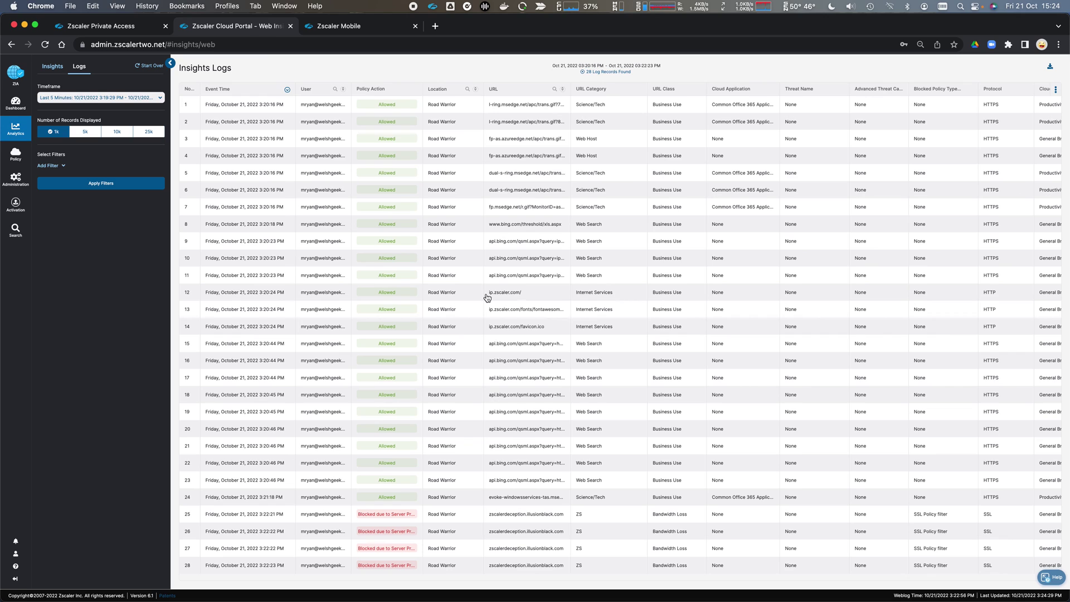
{"action": "left_click", "coordinate": [510, 295]}
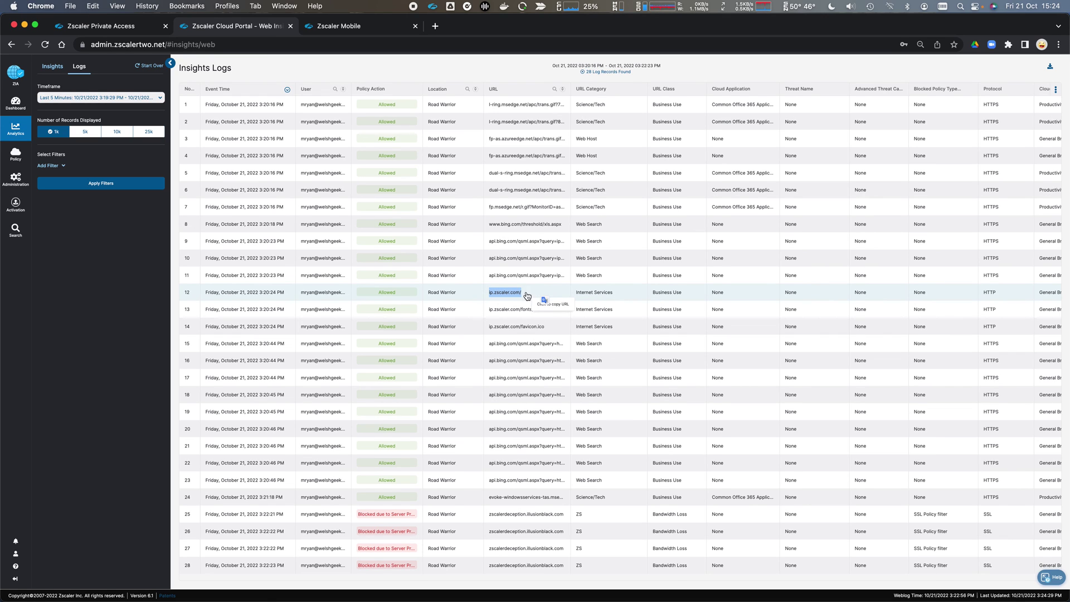